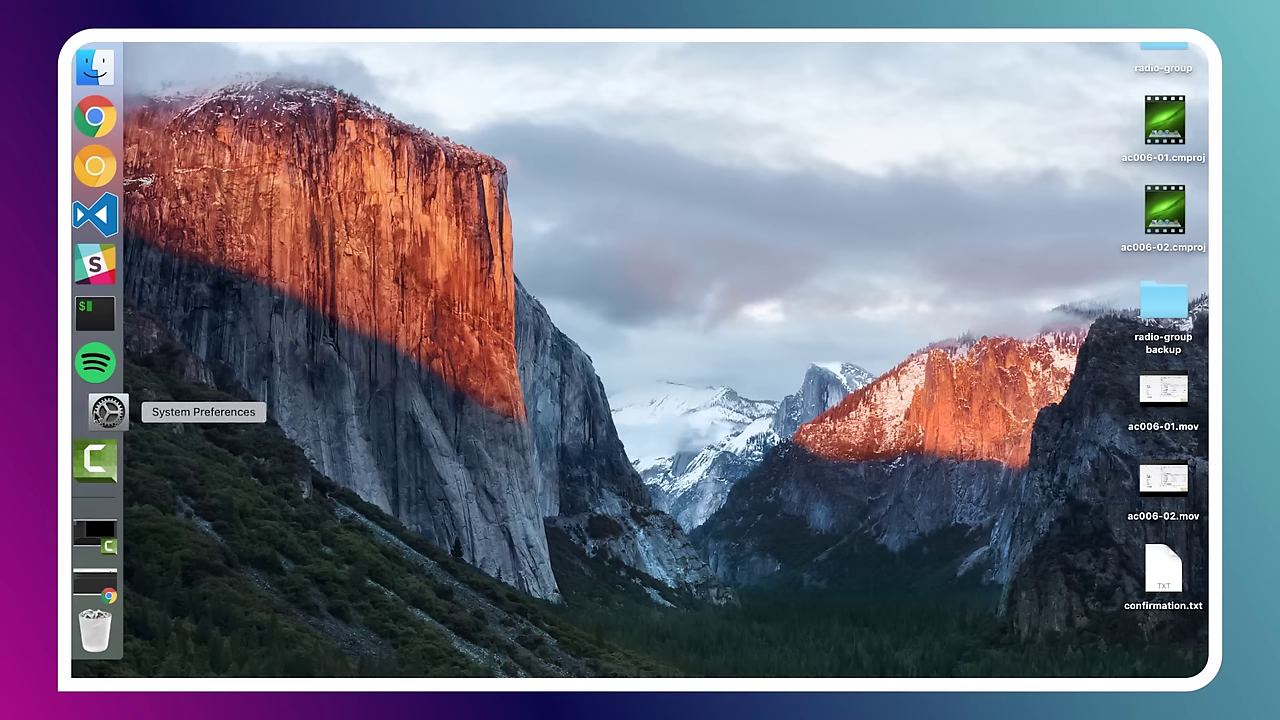
# Open the VoiceOver settings under Accessibility in System Preferences and reposition the window.
pyautogui.click(108, 411)
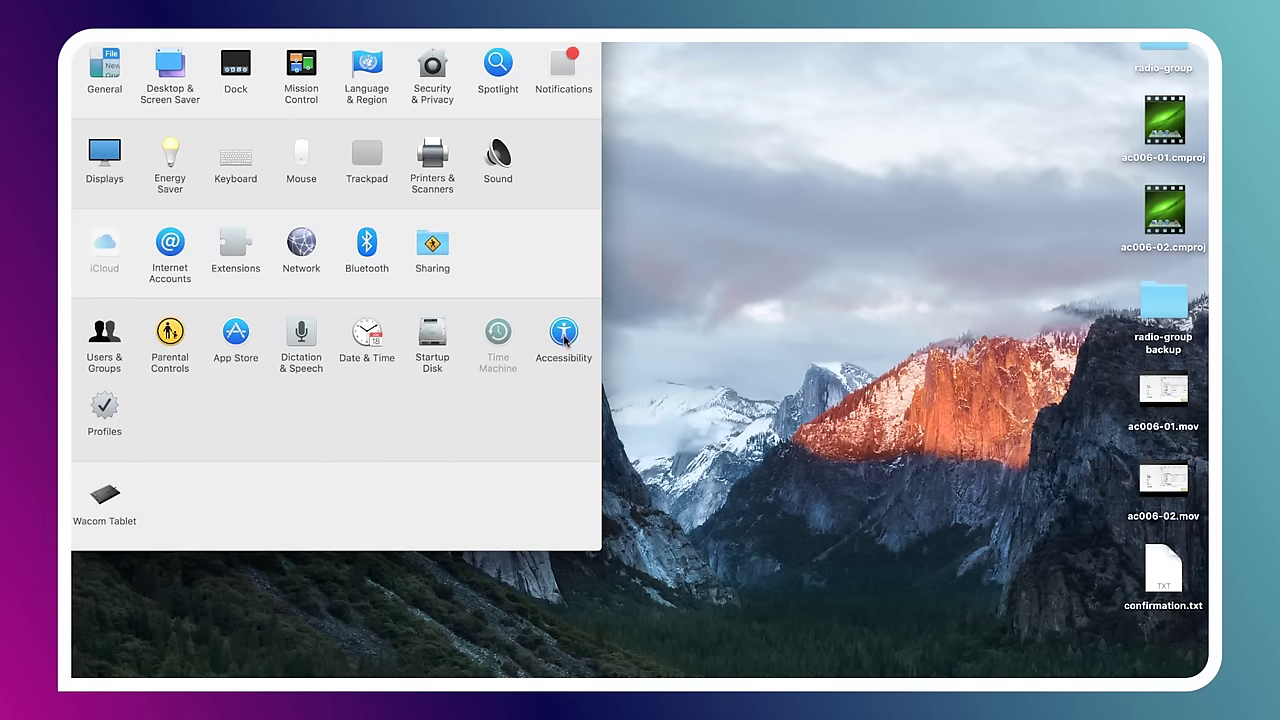
pyautogui.click(566, 336)
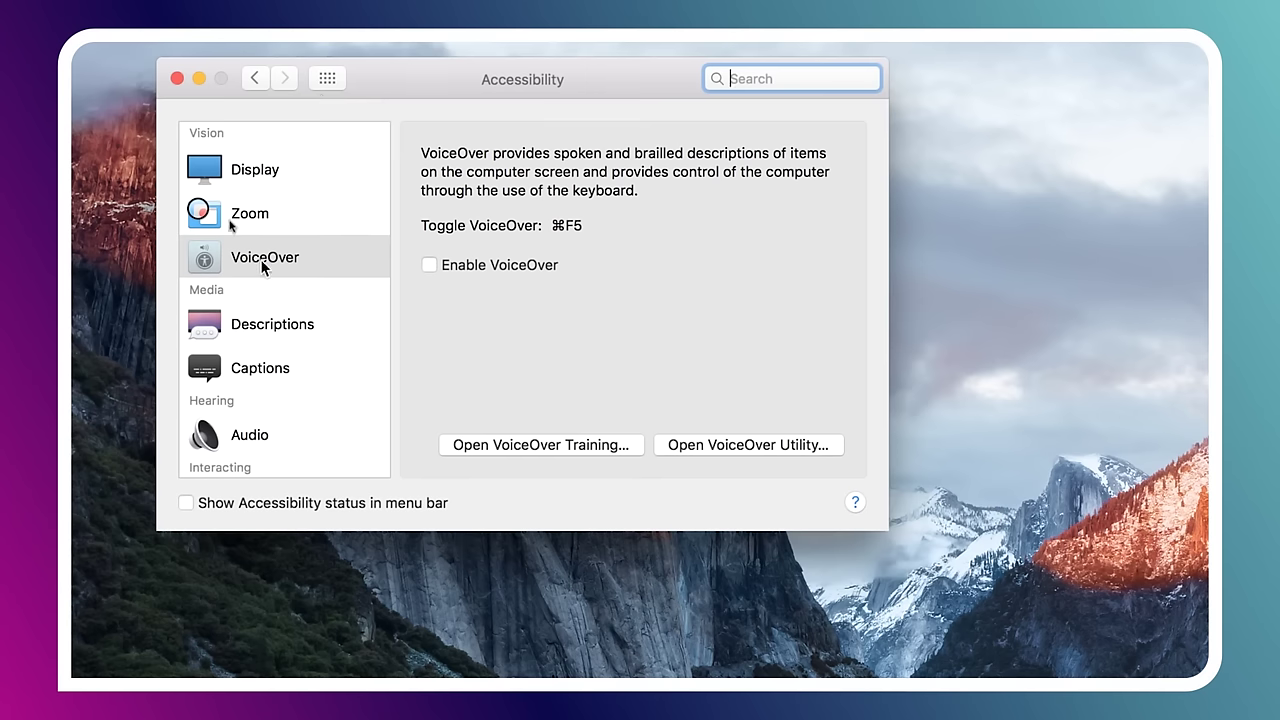
pyautogui.click(263, 262)
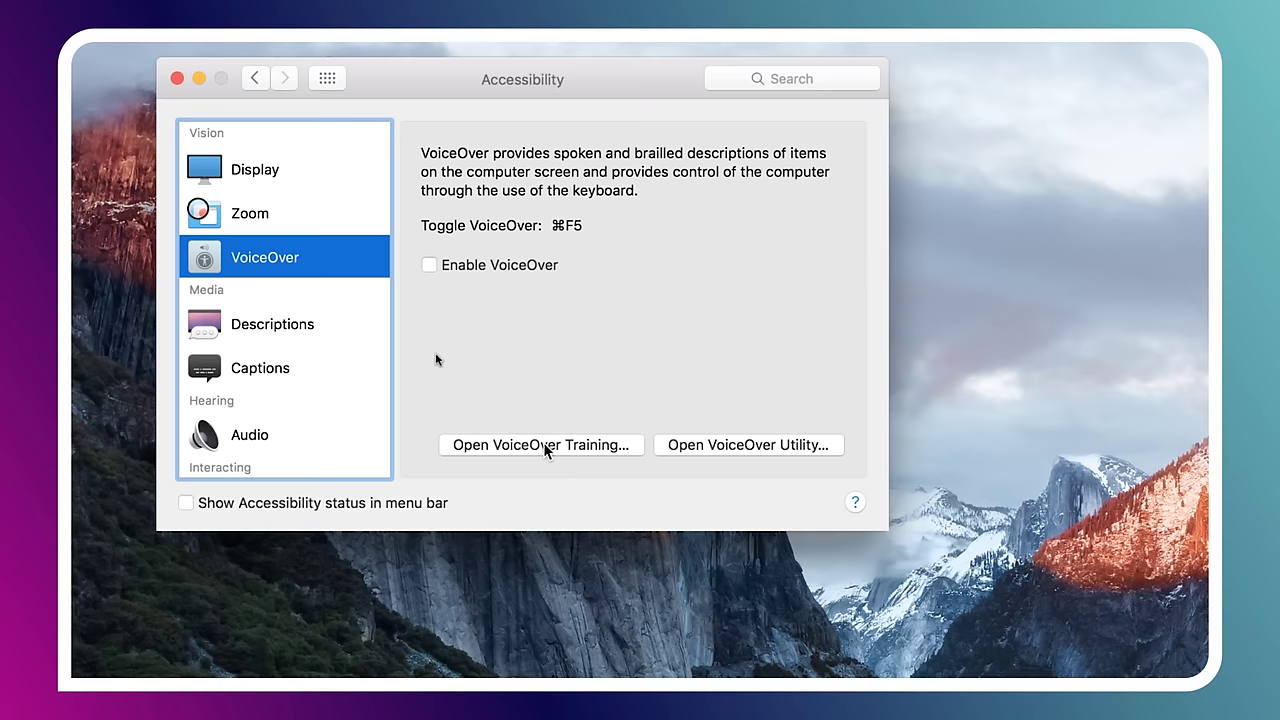
pyautogui.press('XF86AudioRaiseVolume')
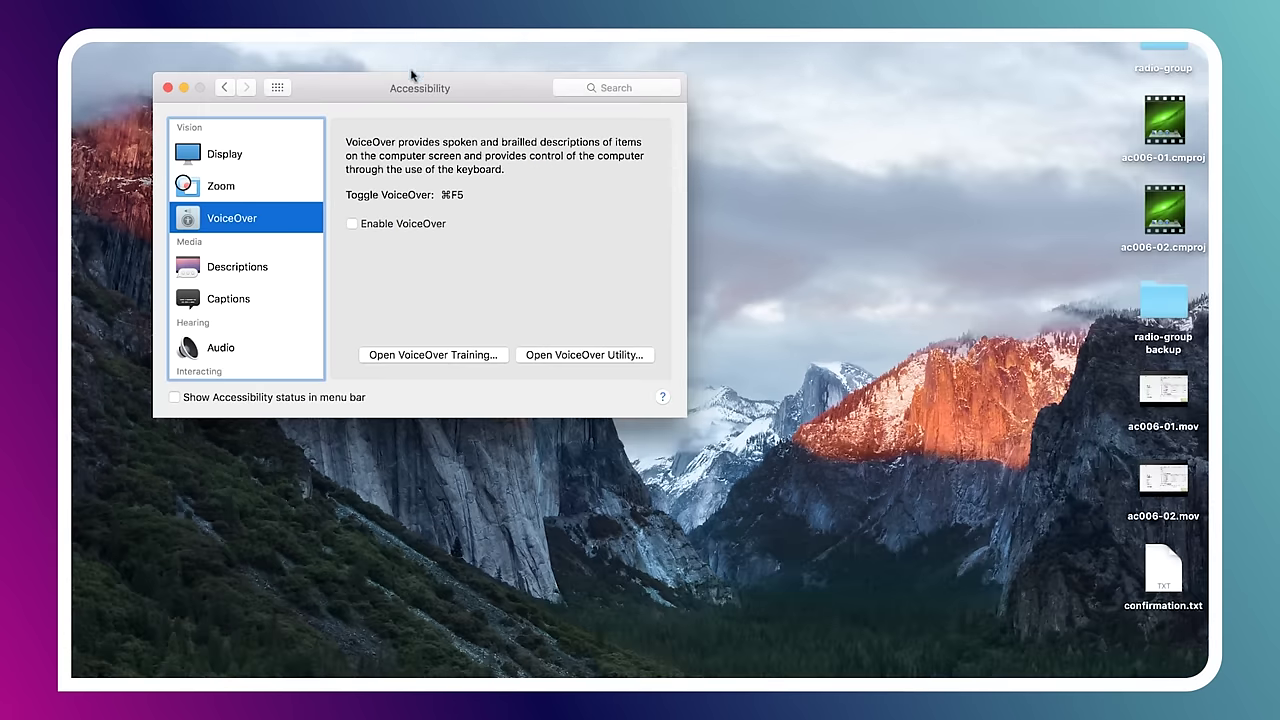
pyautogui.moveTo(410, 75); pyautogui.dragTo(487, 63)
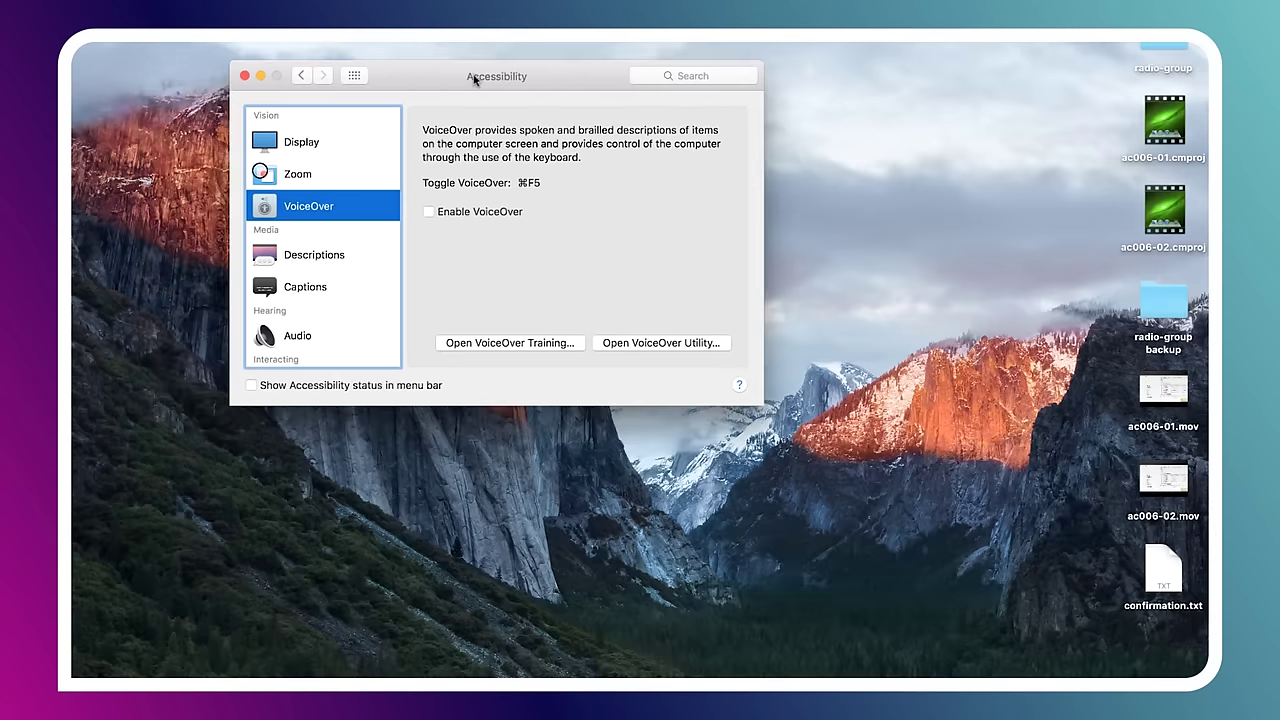
# Open VoiceOver Training from the beginning and advance through the panels to Move Around the Screen.
pyautogui.click(545, 344)
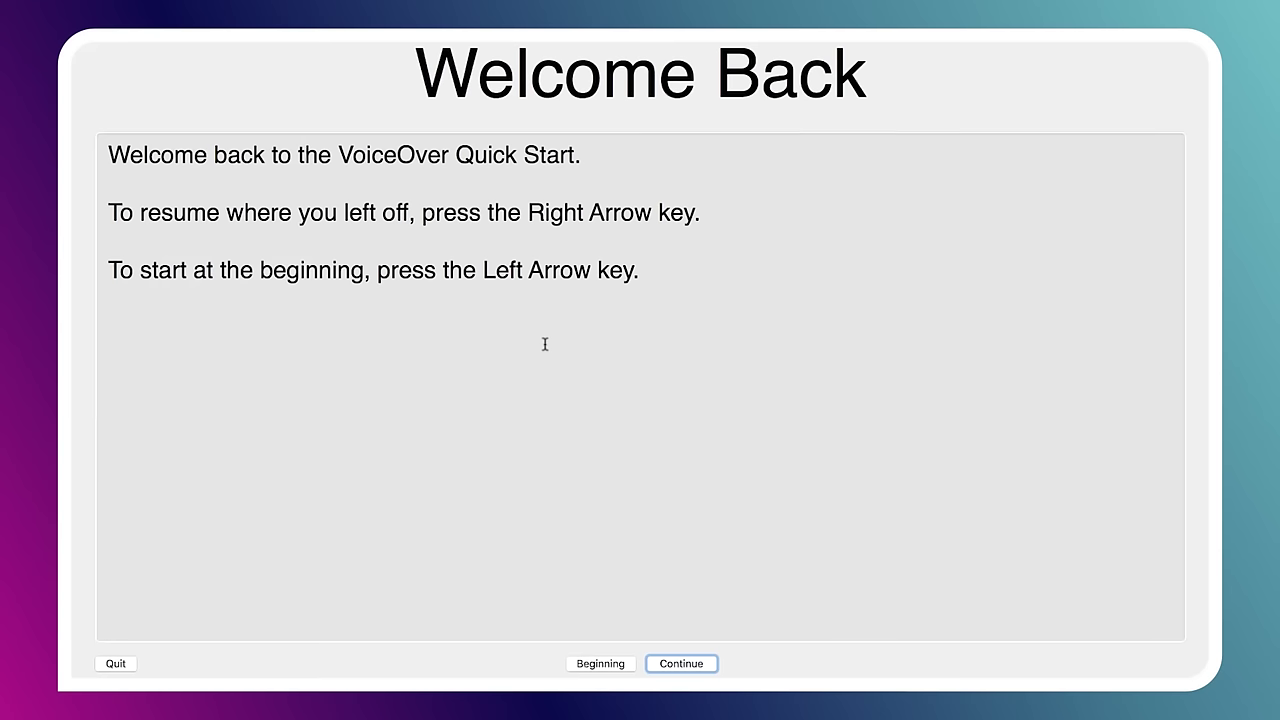
pyautogui.click(587, 665)
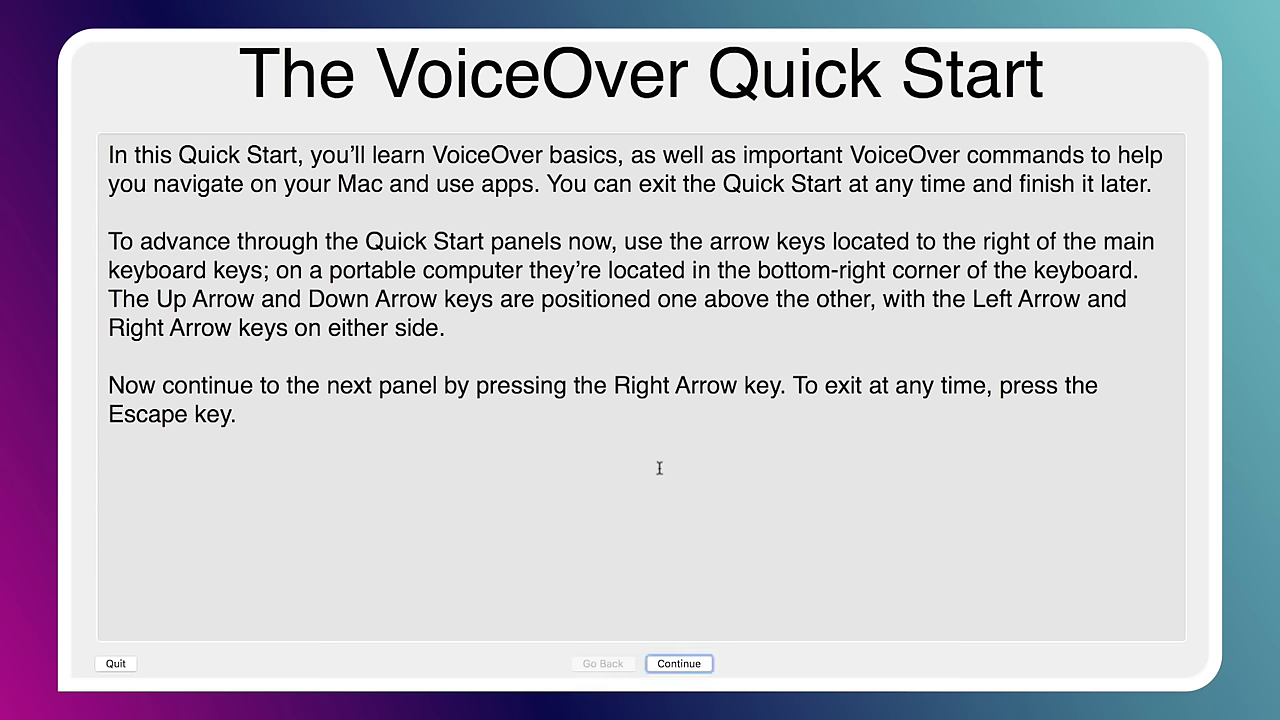
pyautogui.press('XF86AudioMute')
pyautogui.click(680, 667)
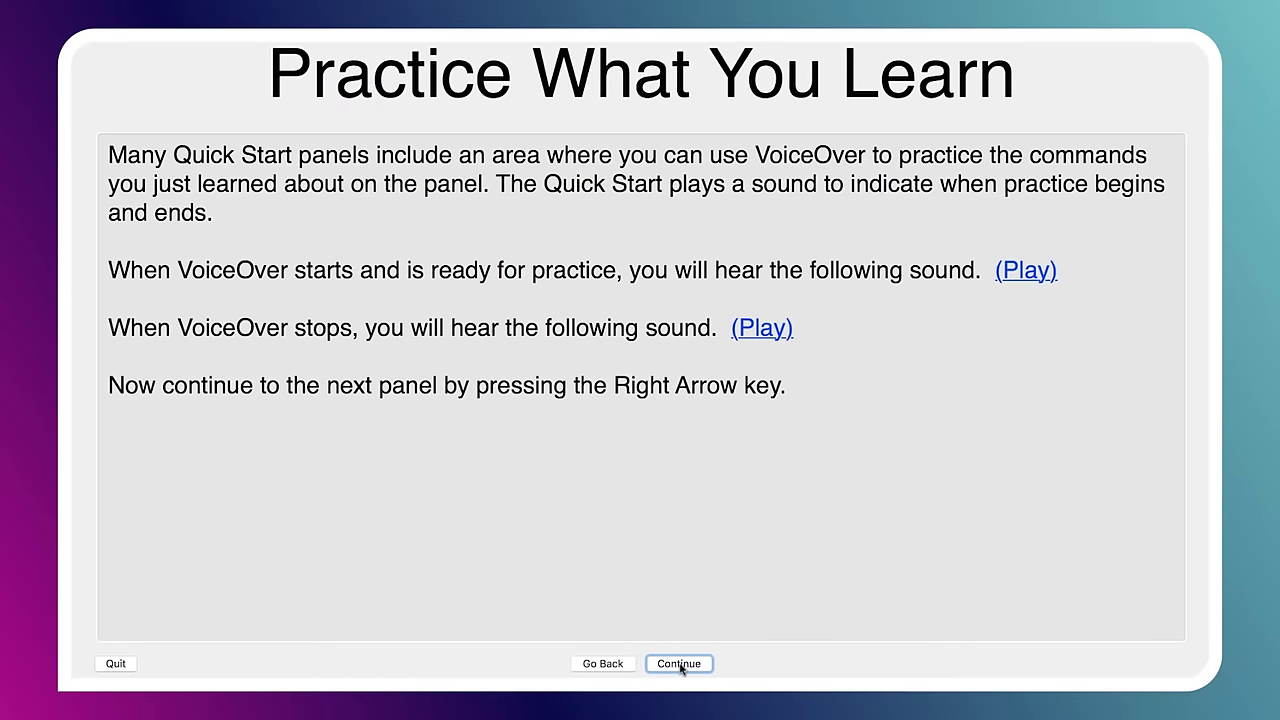
pyautogui.click(680, 666)
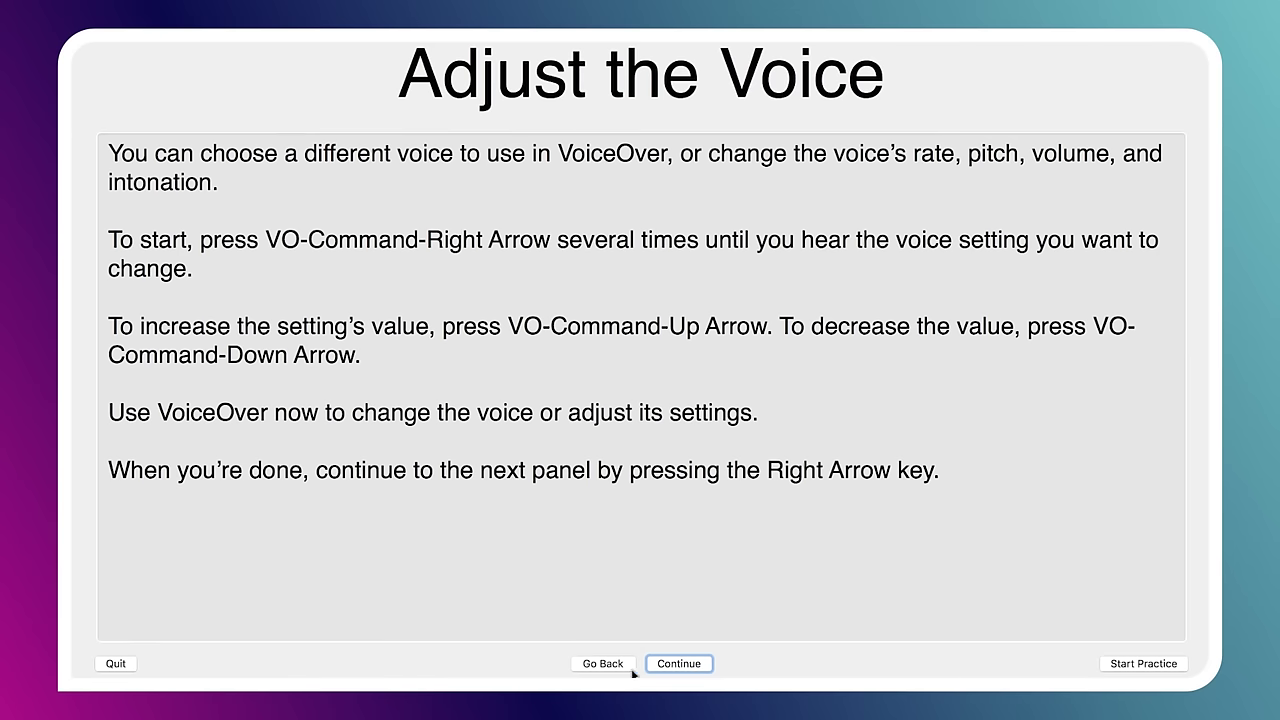
pyautogui.press('Right')
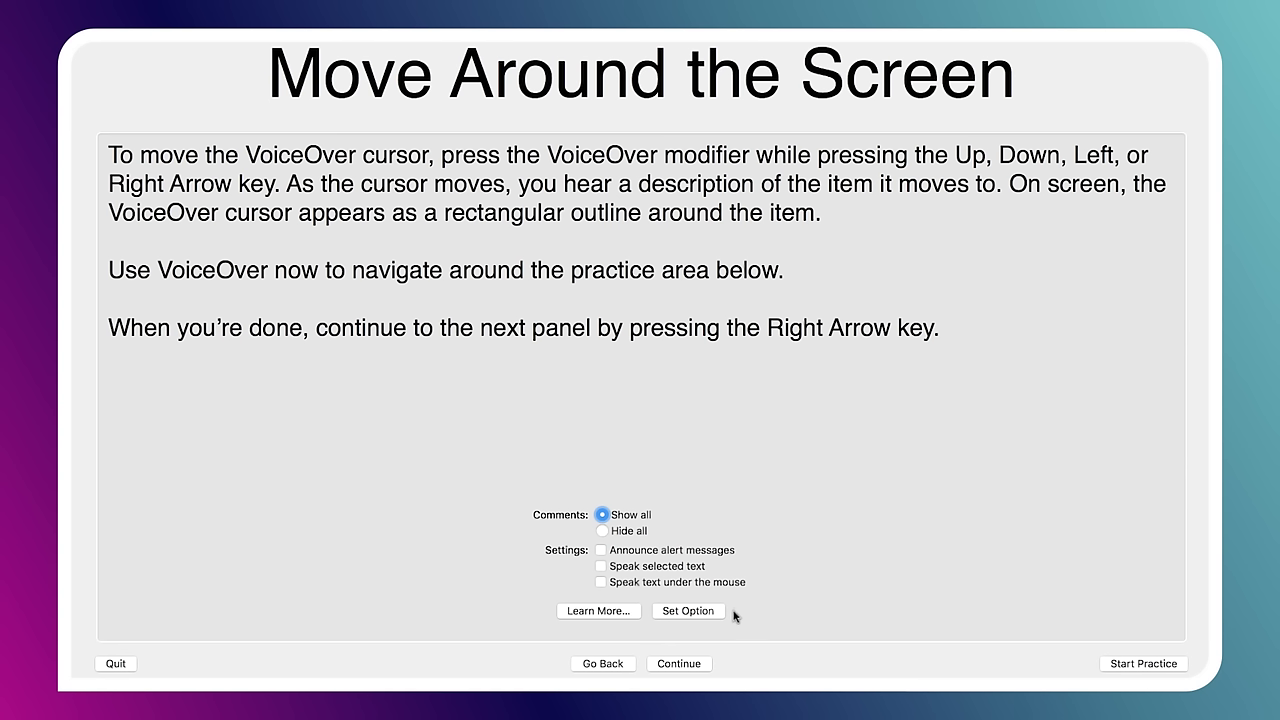
# Start the practice, move the VoiceOver cursor to the Speak selected text option and check it.
pyautogui.click(1121, 666)
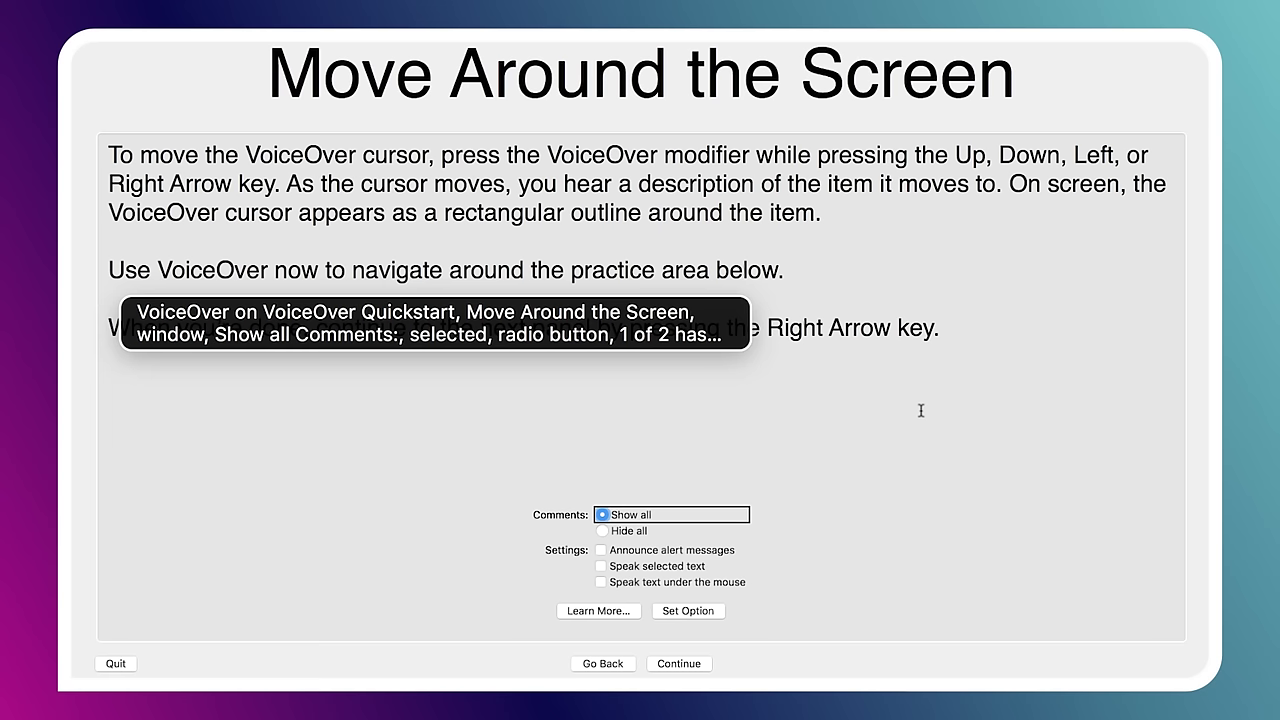
pyautogui.hotkey('ctrl', 'alt', 'Down')
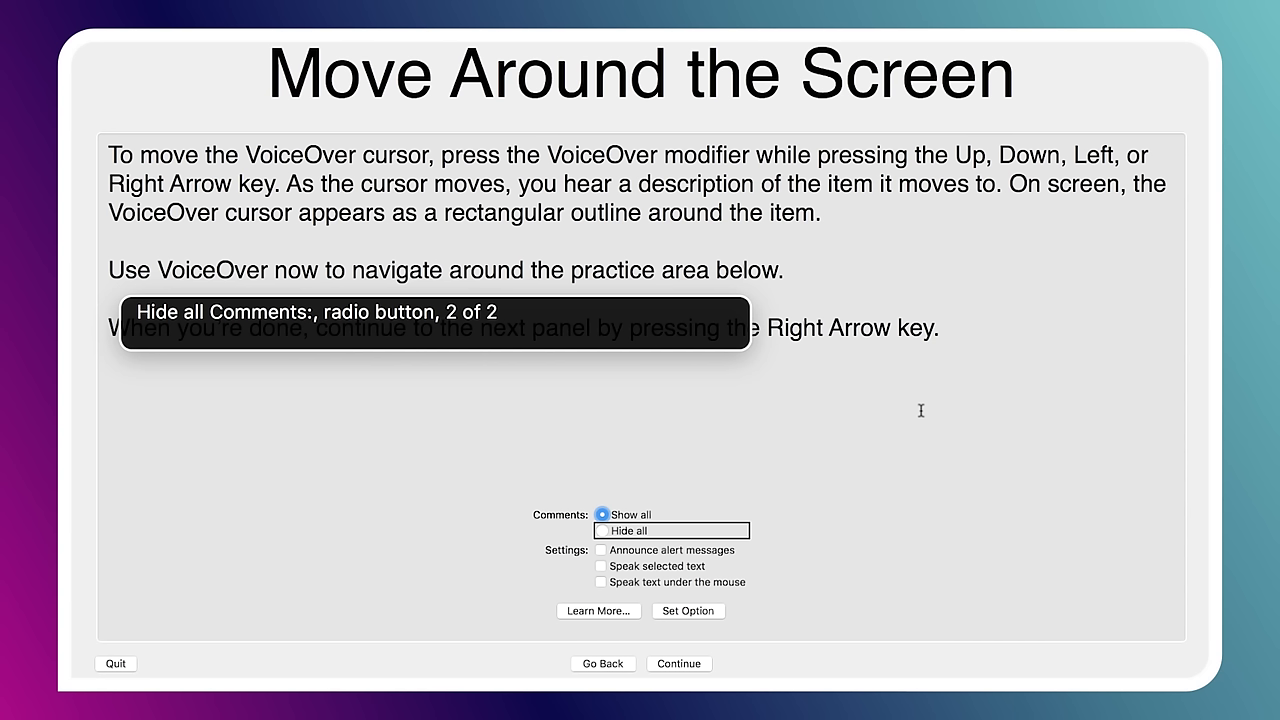
pyautogui.hotkey('ctrl', 'alt', 'Right')
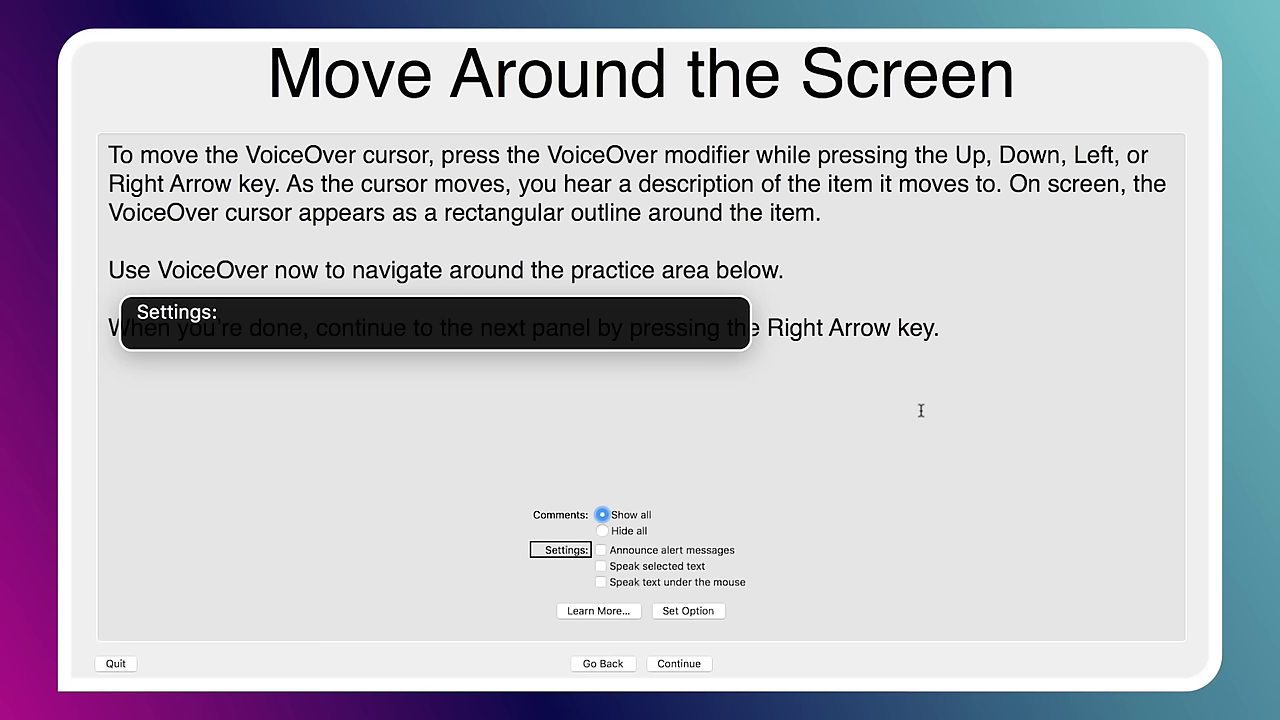
pyautogui.hotkey('ctrl', 'alt', 'Right')
pyautogui.hotkey('ctrl', 'alt', 'Down')
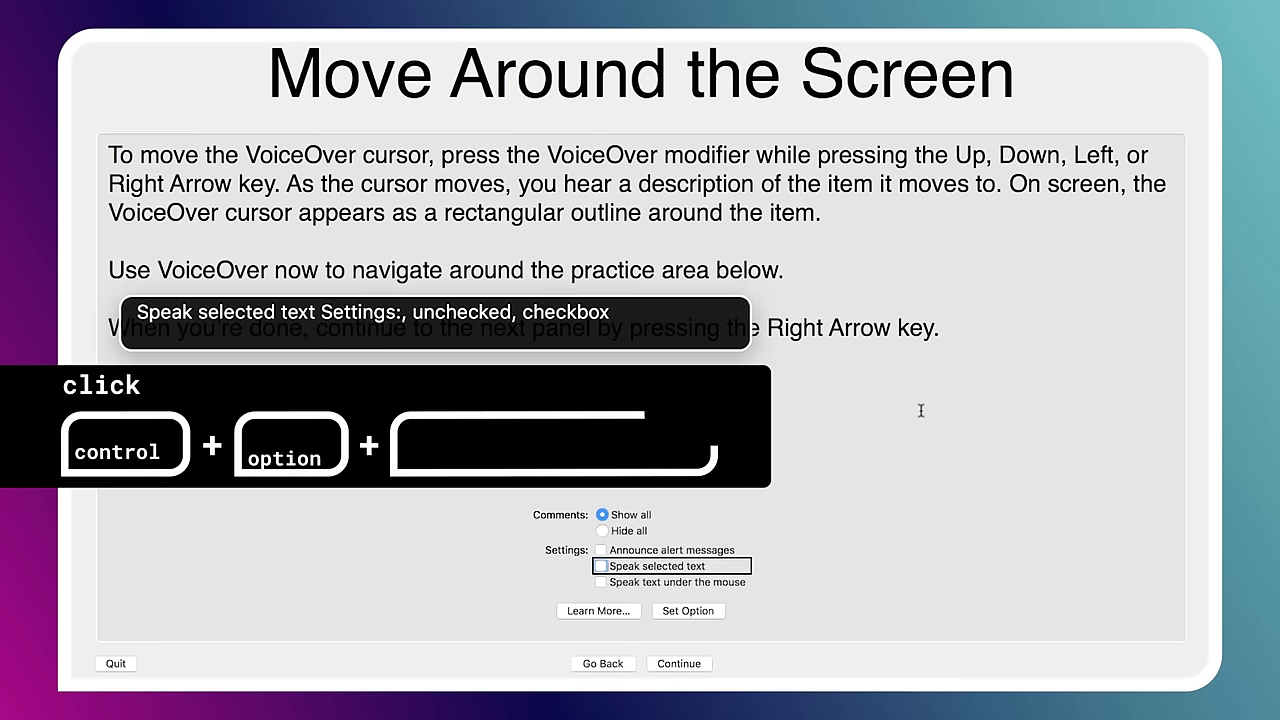
pyautogui.hotkey('ctrl', 'alt', 'space')
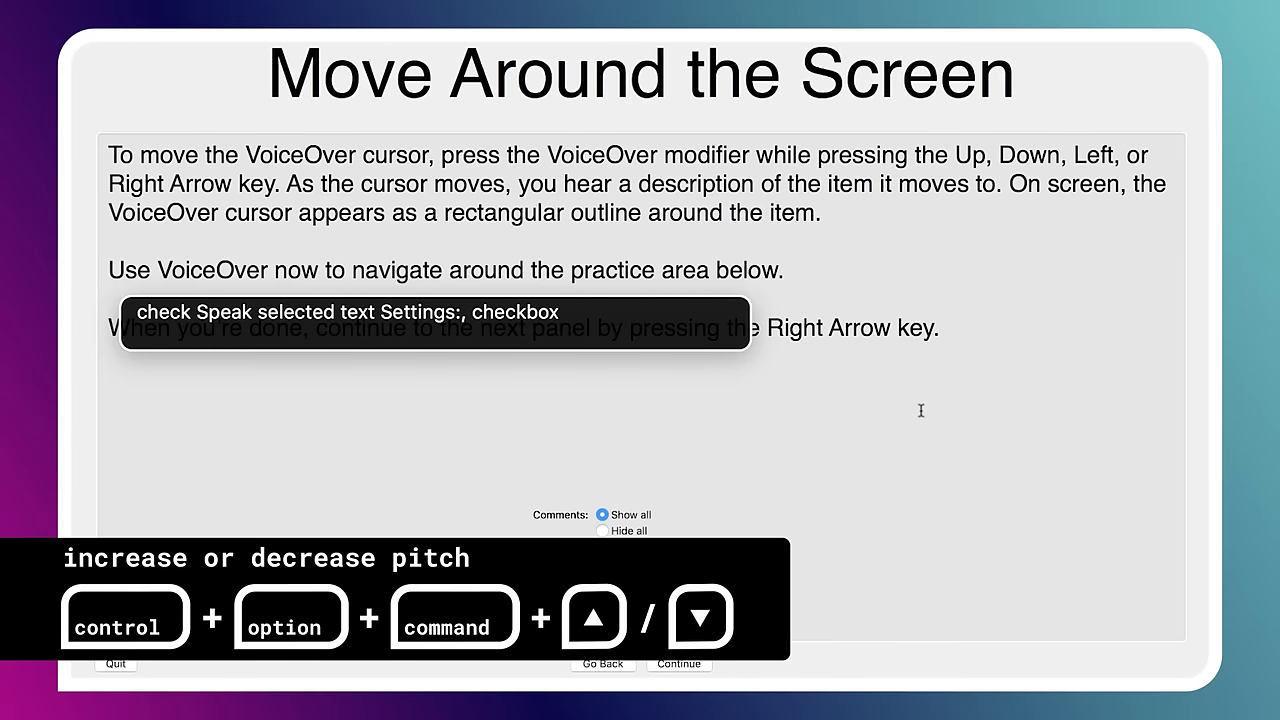
# Raise the VoiceOver pitch to 65% and lower it back to 55%.
pyautogui.press('ctrl+alt+super+Up')
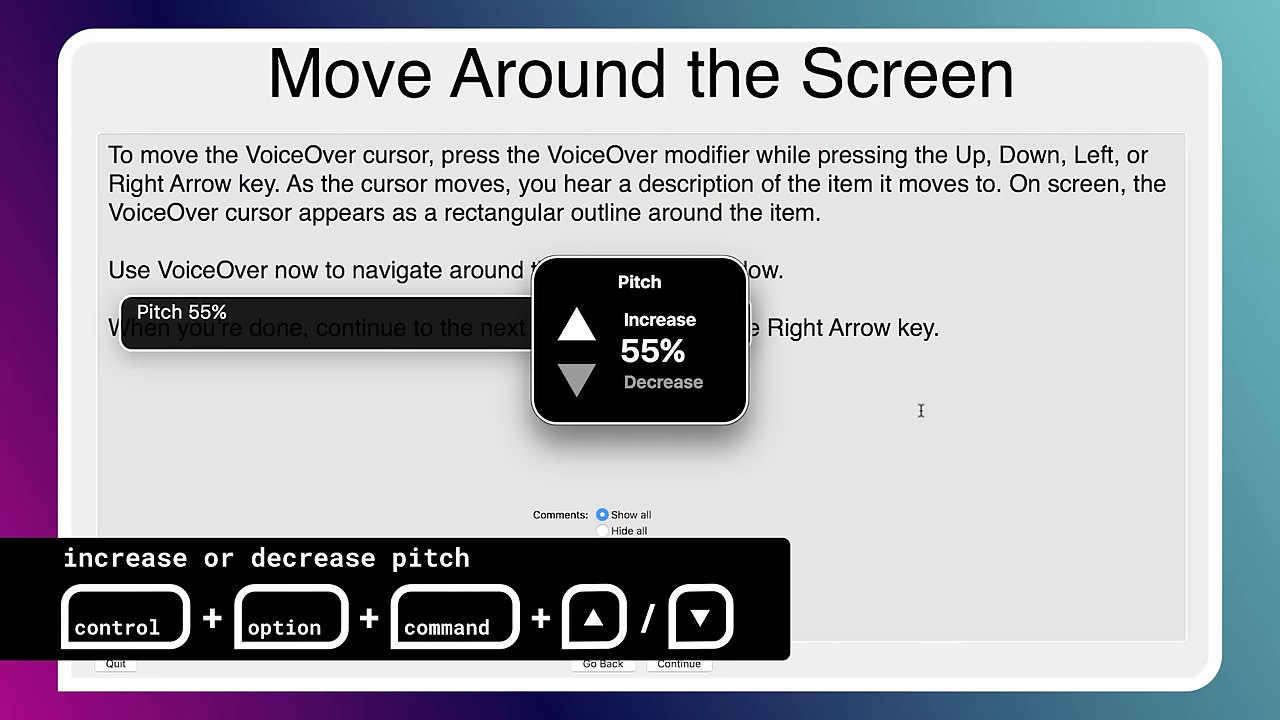
pyautogui.press('ctrl+alt+super+Up')
pyautogui.press('ctrl+alt+super+Up')
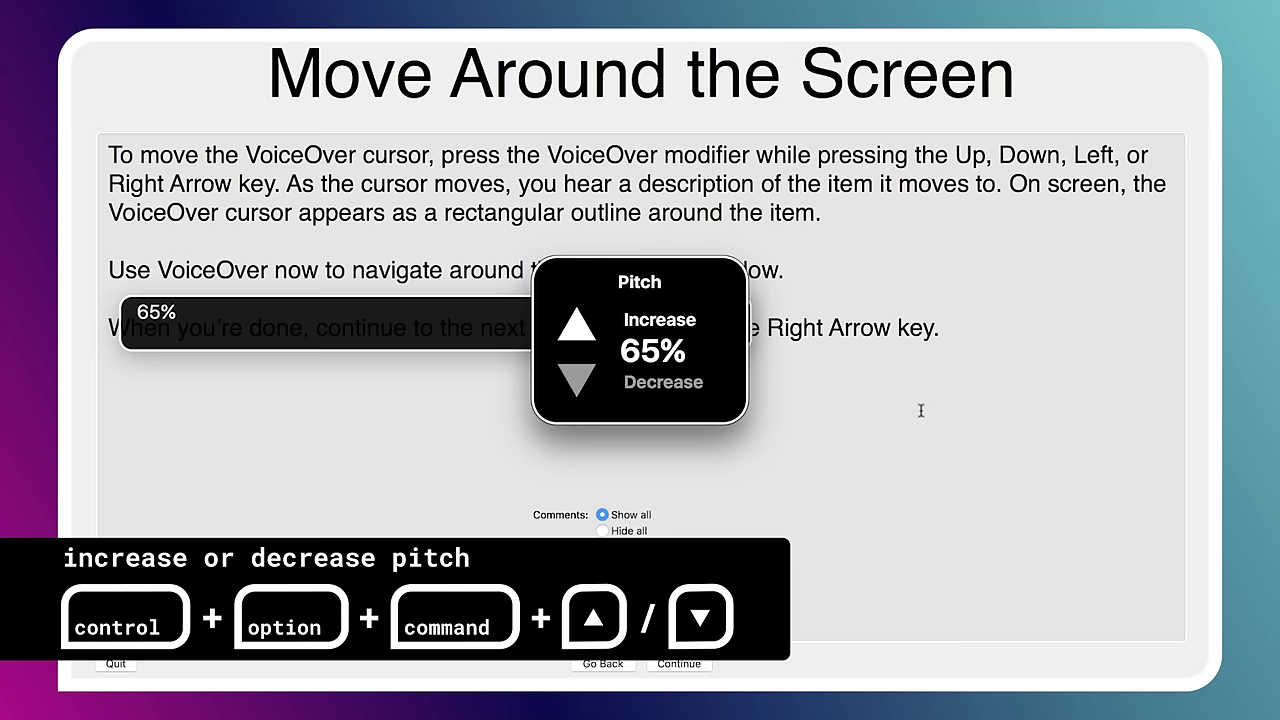
pyautogui.press('ctrl+alt+super+Down')
pyautogui.press('ctrl+alt+super+Down')
pyautogui.press('ctrl+alt+super+Down')
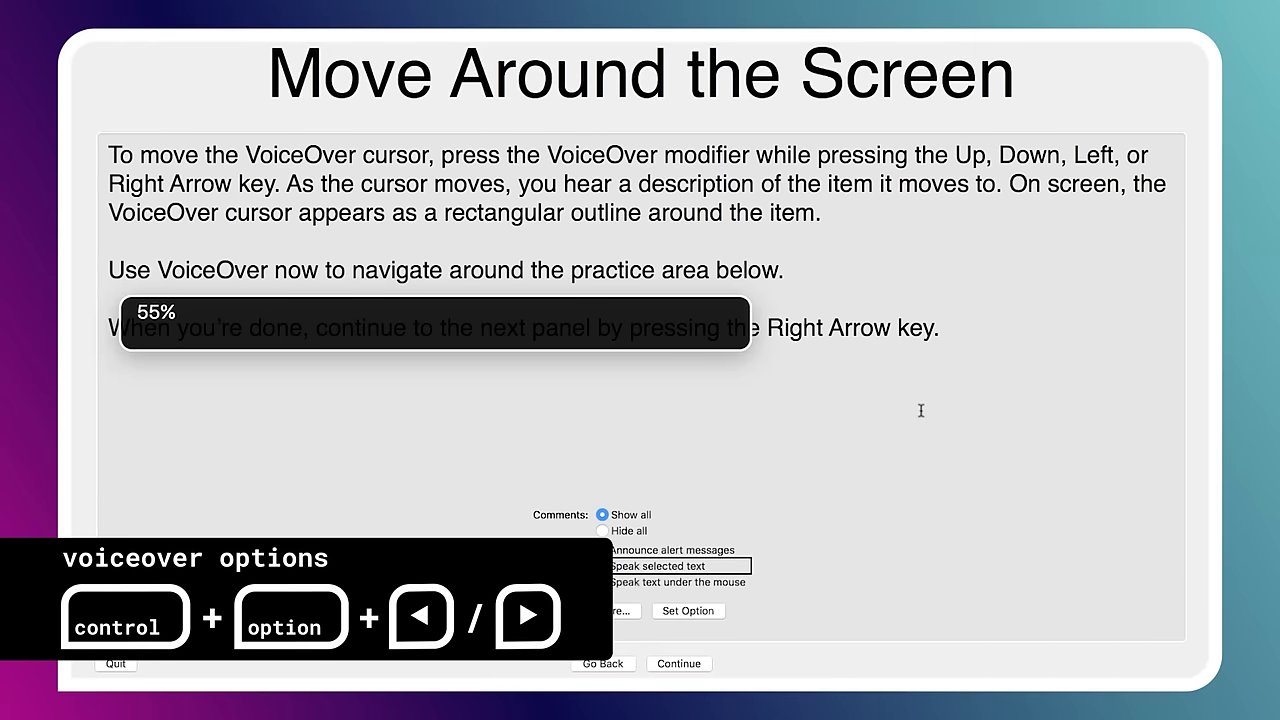
# Cycle through the VoiceOver volume and intonation settings to Voice, and change the voice from the list to Victoria.
pyautogui.press('ctrl+alt+super+Left')
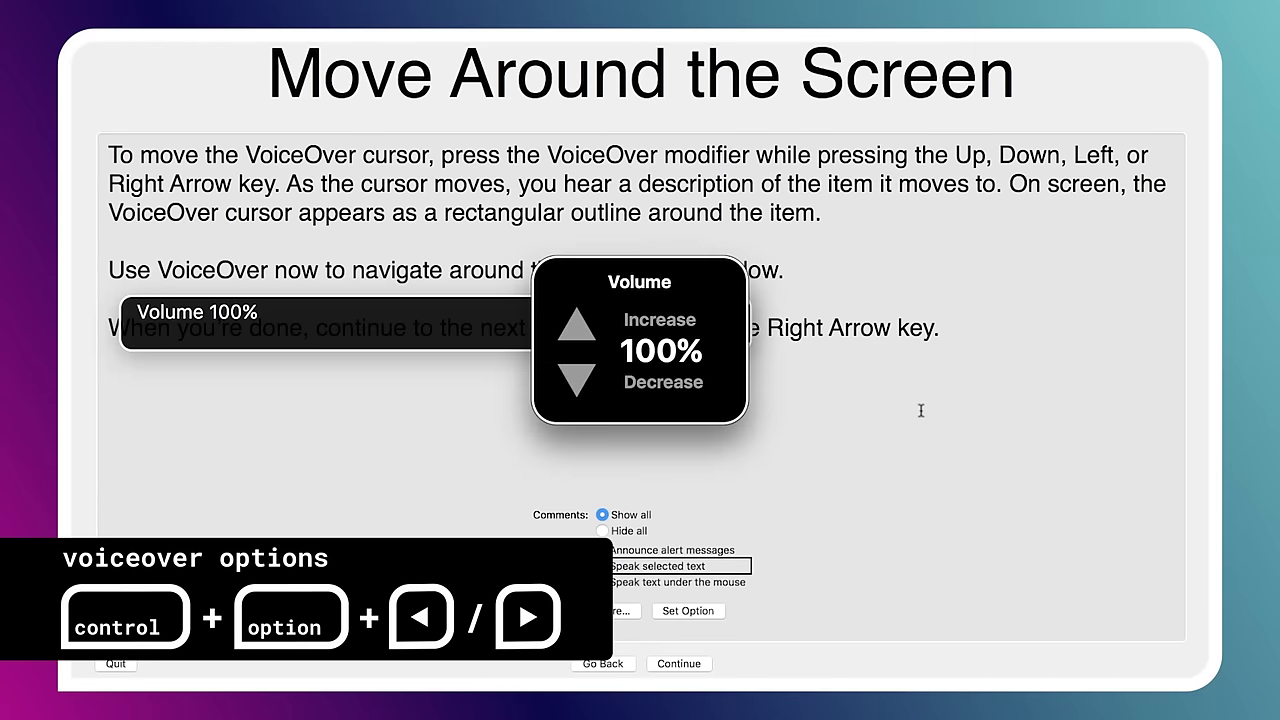
pyautogui.press('ctrl+alt+super+Right')
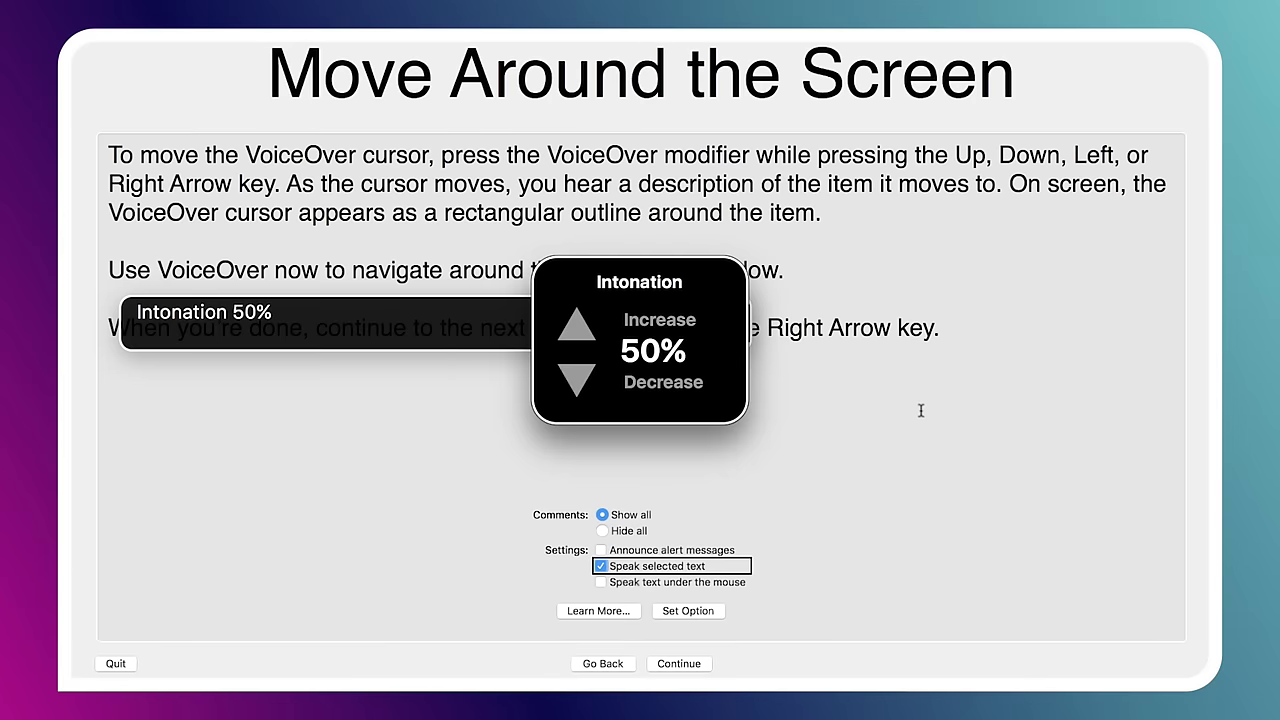
pyautogui.press('ctrl+alt+super+Right')
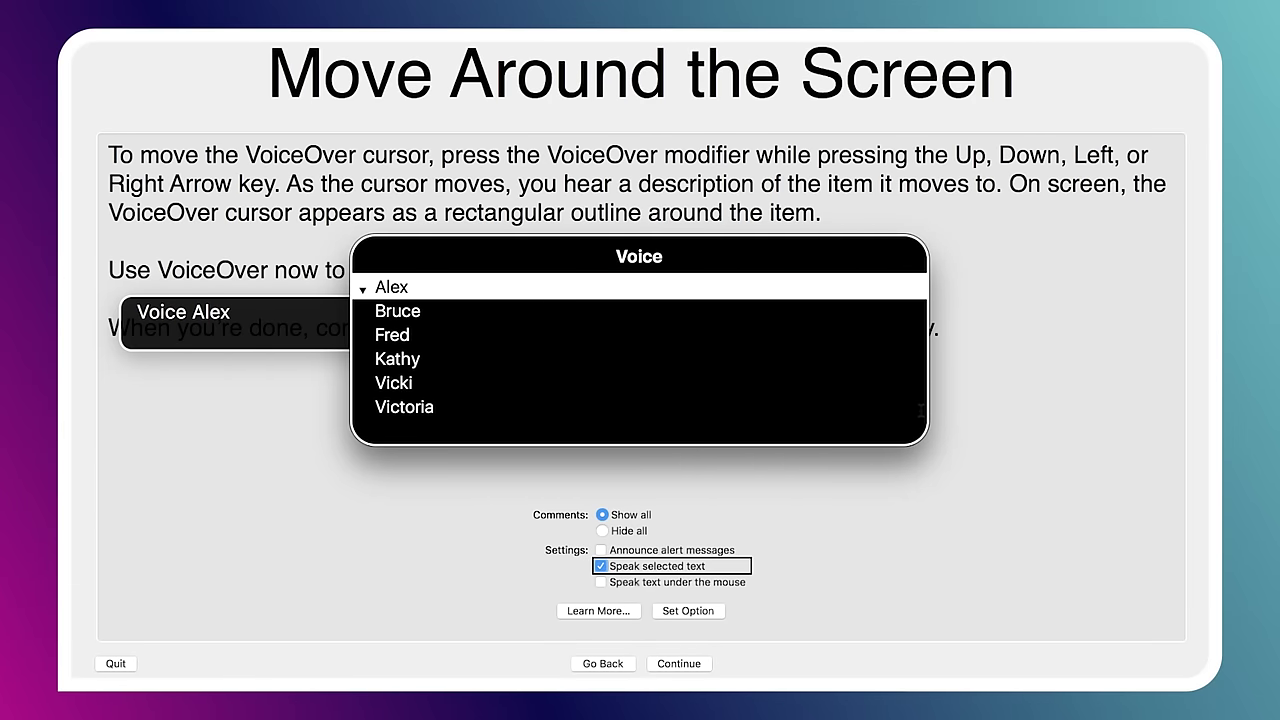
pyautogui.press('ctrl+alt+super+Down')
pyautogui.press('ctrl+alt+super+Down')
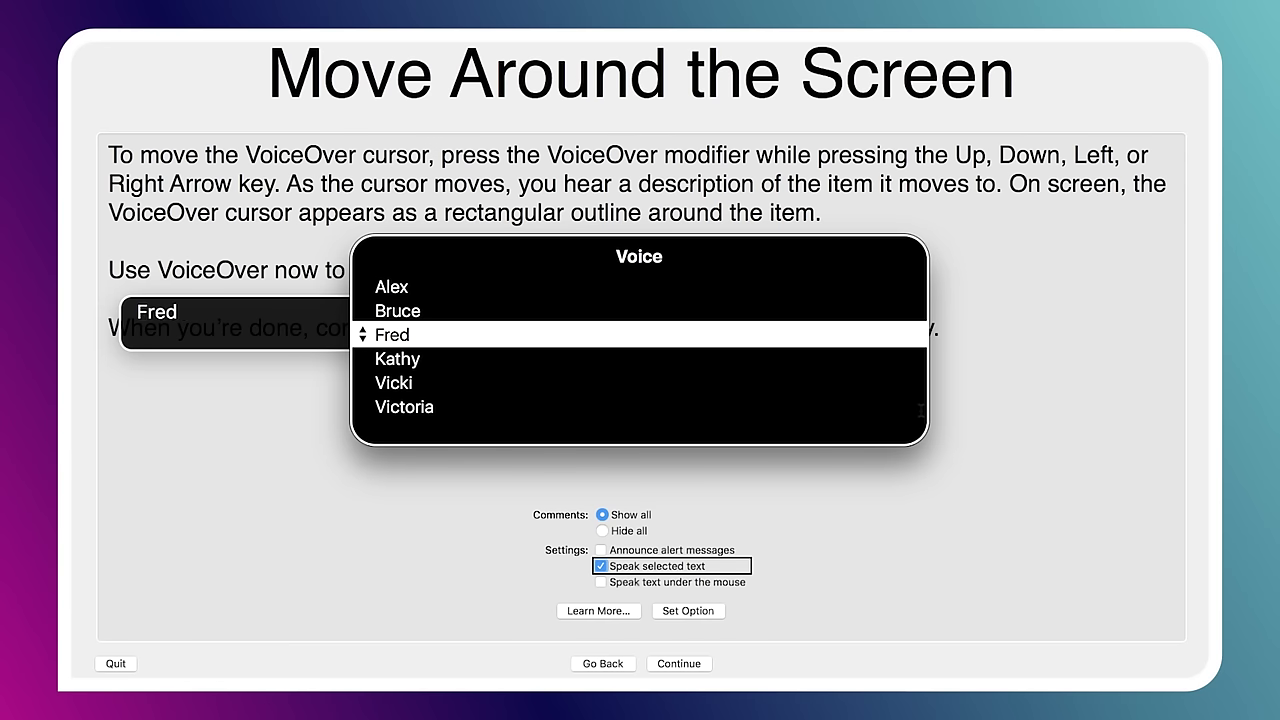
pyautogui.press('ctrl+alt+super+Down')
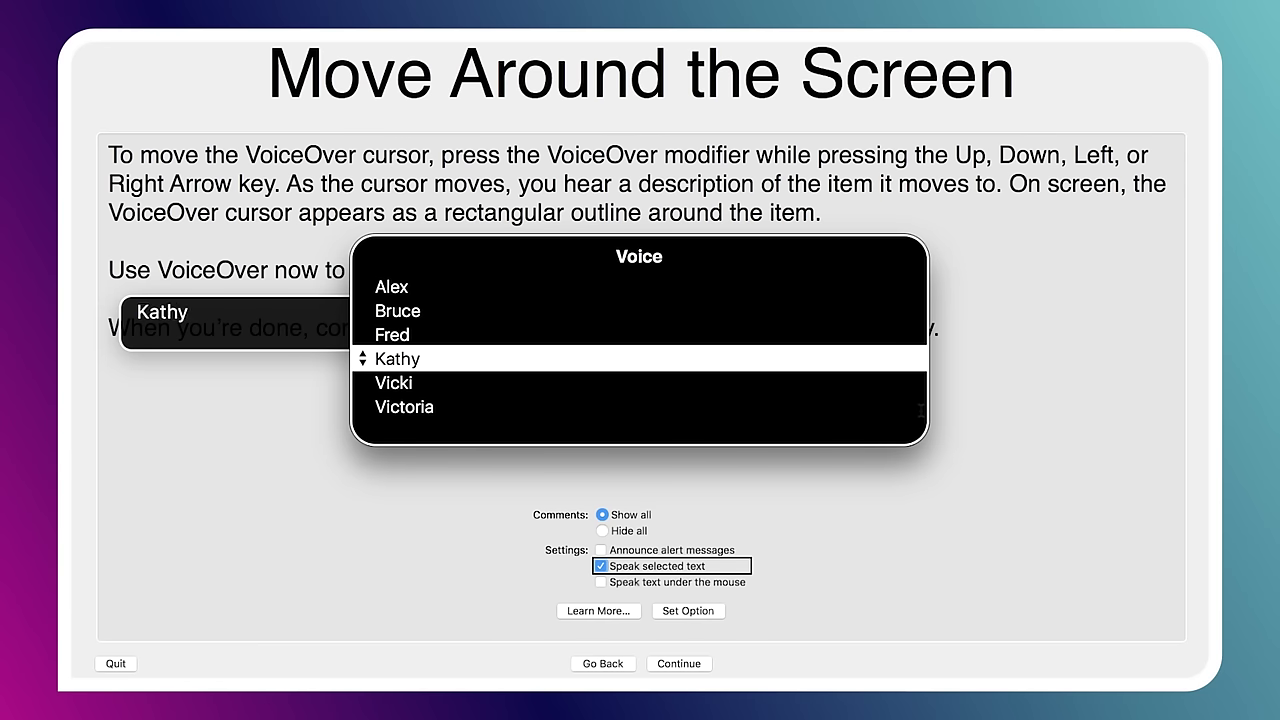
pyautogui.press('ctrl+alt+super+Down')
pyautogui.press('ctrl+alt+super+Down')
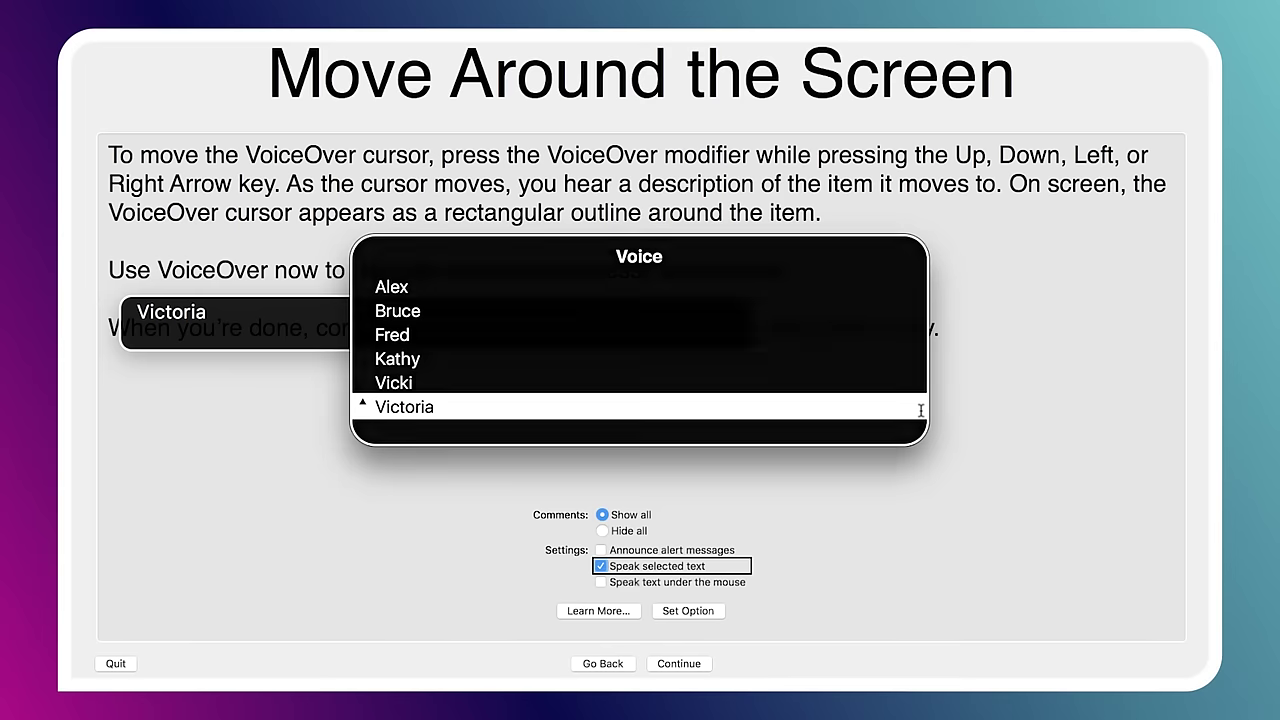
pyautogui.press('ctrl+alt+super+Right')
pyautogui.press('ctrl+alt+super+Down')
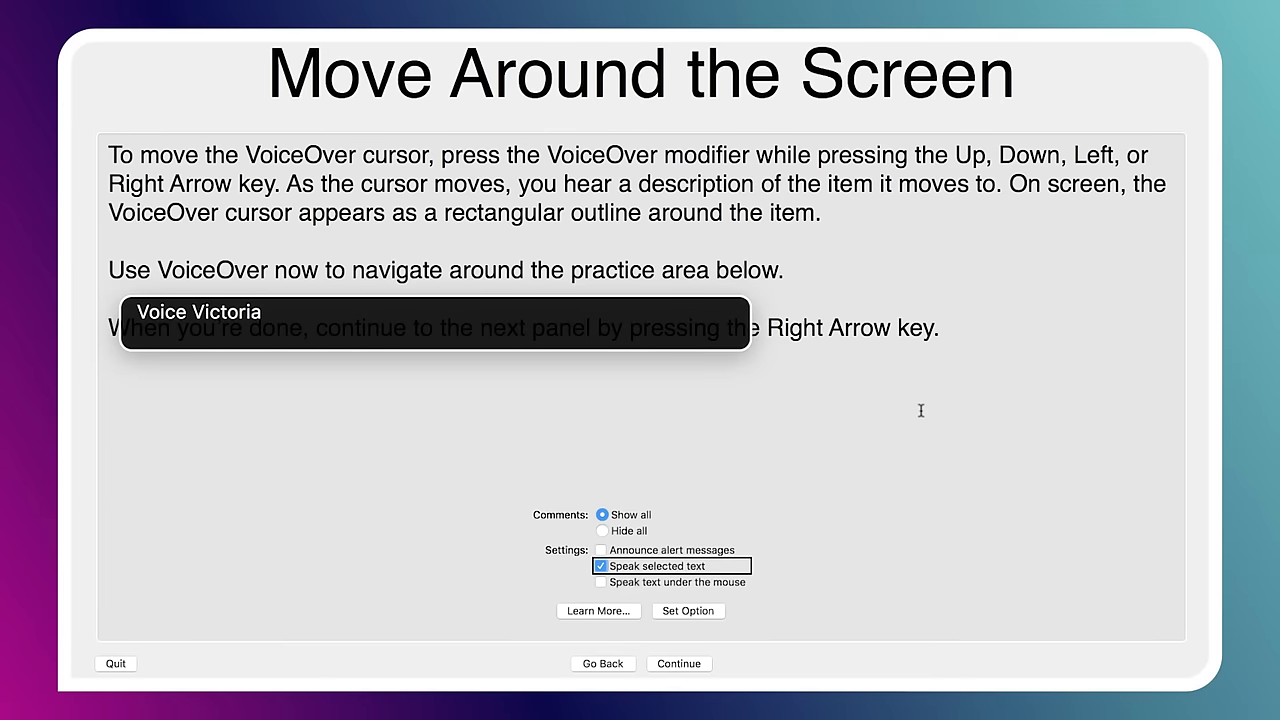
# Turn off VoiceOver and quit the Quick Start training.
pyautogui.press('super+F5')
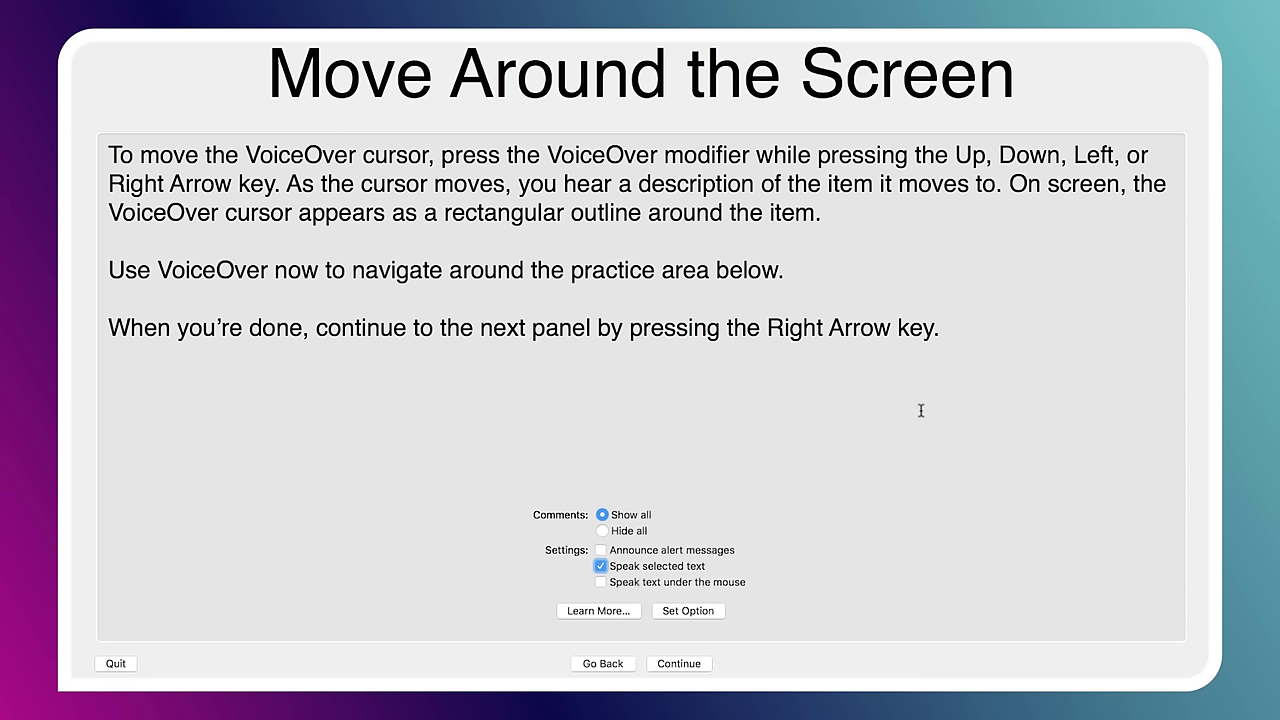
pyautogui.press('super+q')
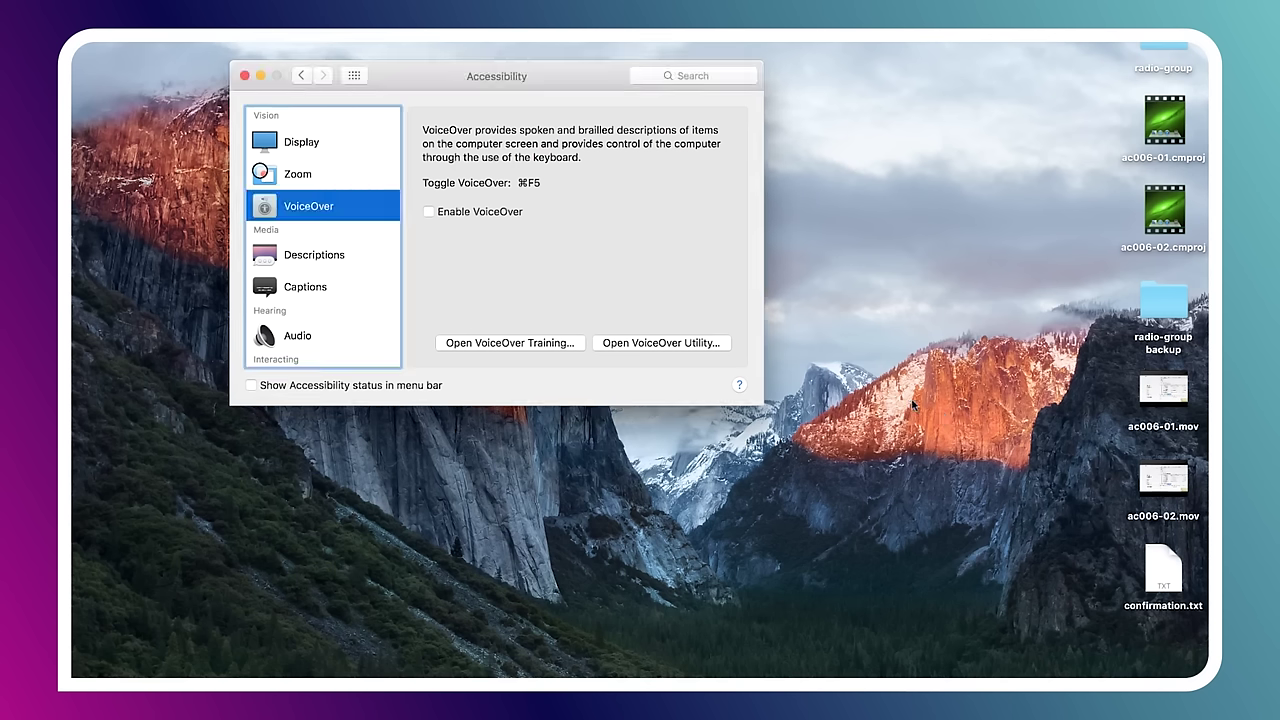
# Turn VoiceOver on and off again while the Accessibility preferences are open.
pyautogui.press('super+F5')
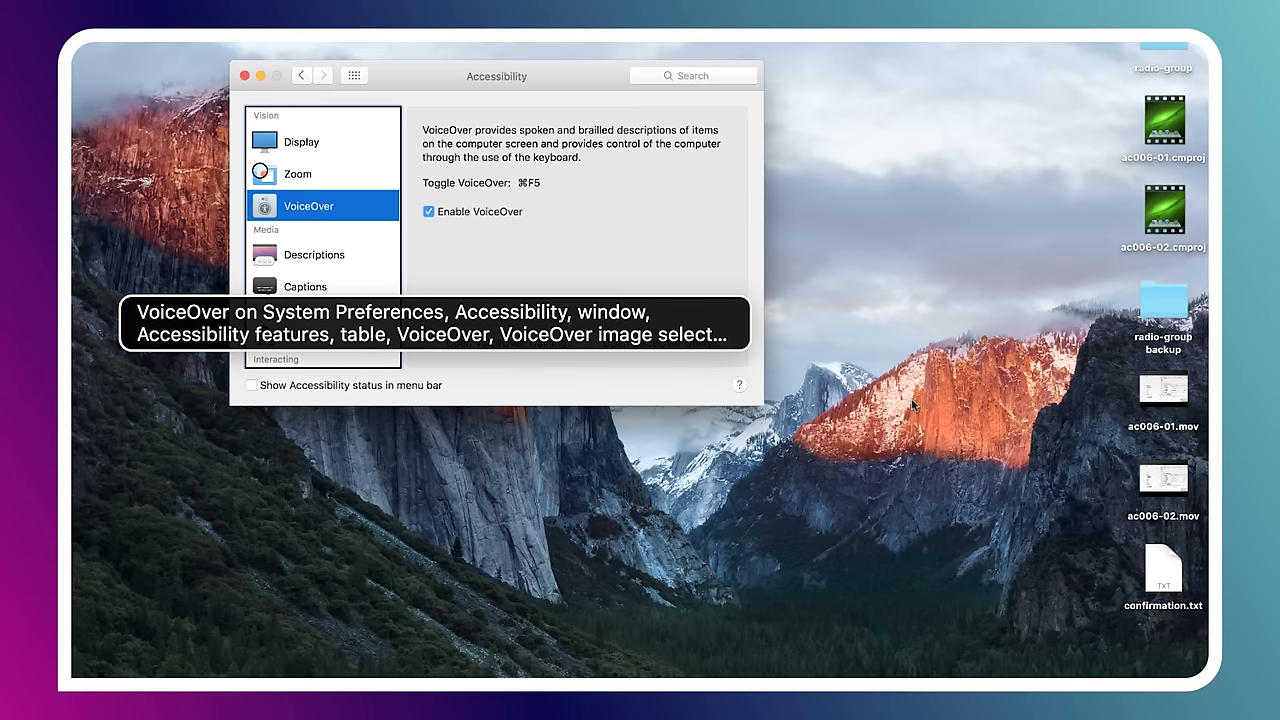
pyautogui.press('super+F5')
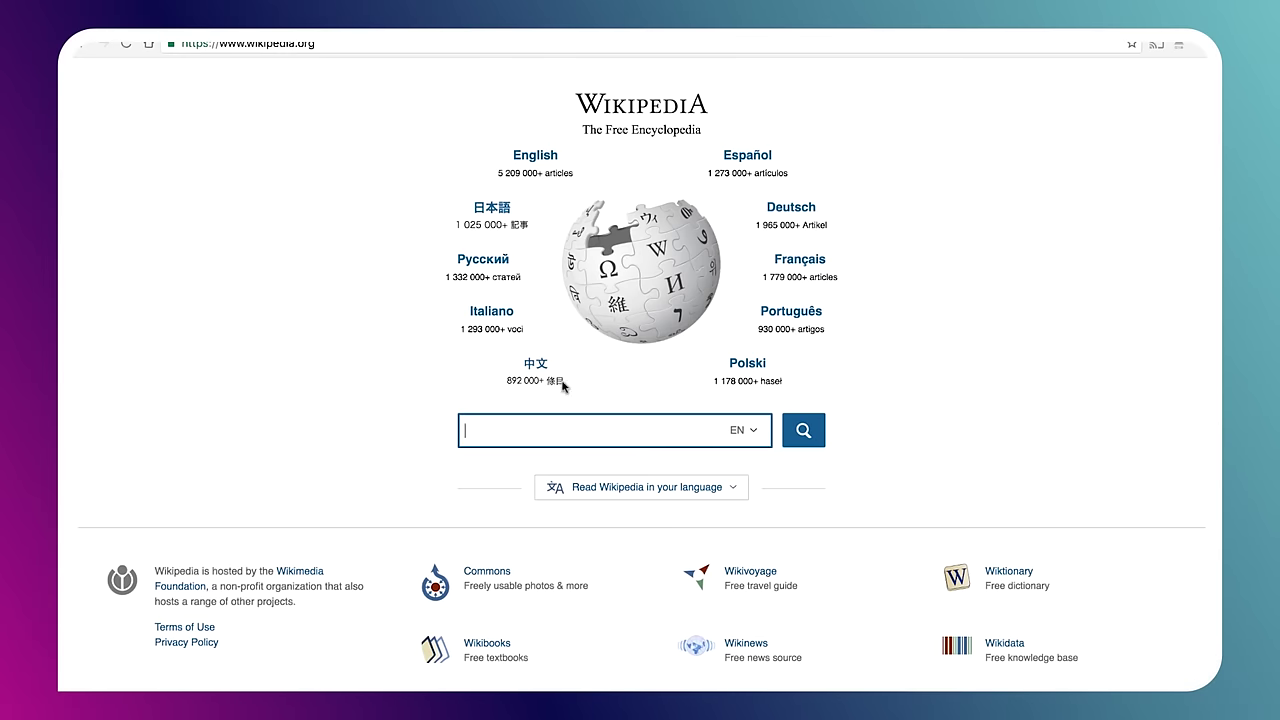
# Search Wikipedia for google to open its article, and turn on VoiceOver there.
pyautogui.write('google')
pyautogui.press('Return')
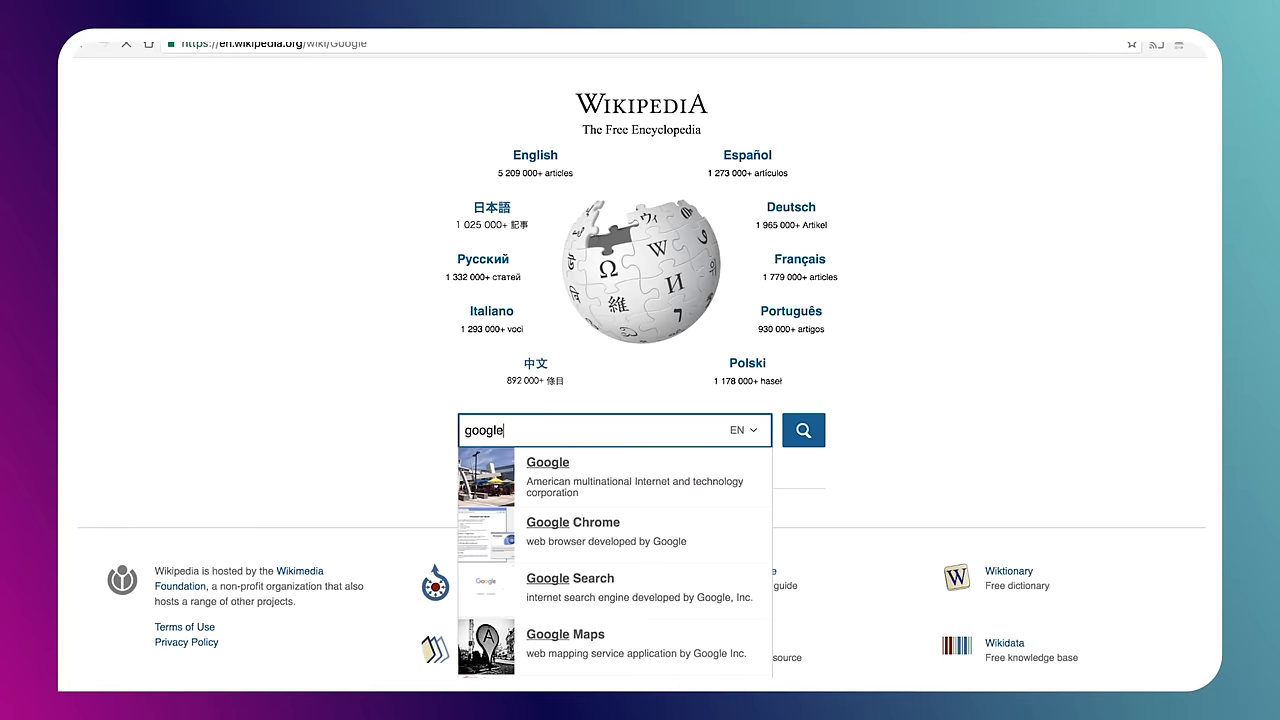
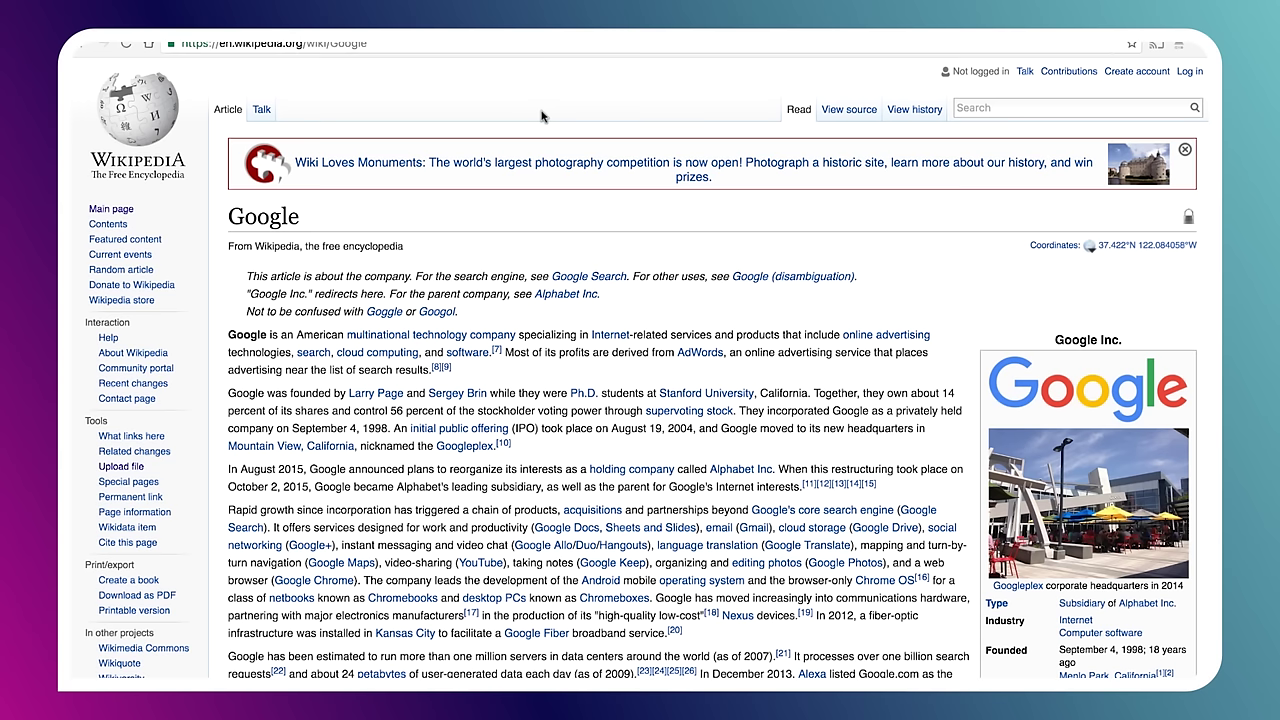
pyautogui.press('super+F5')
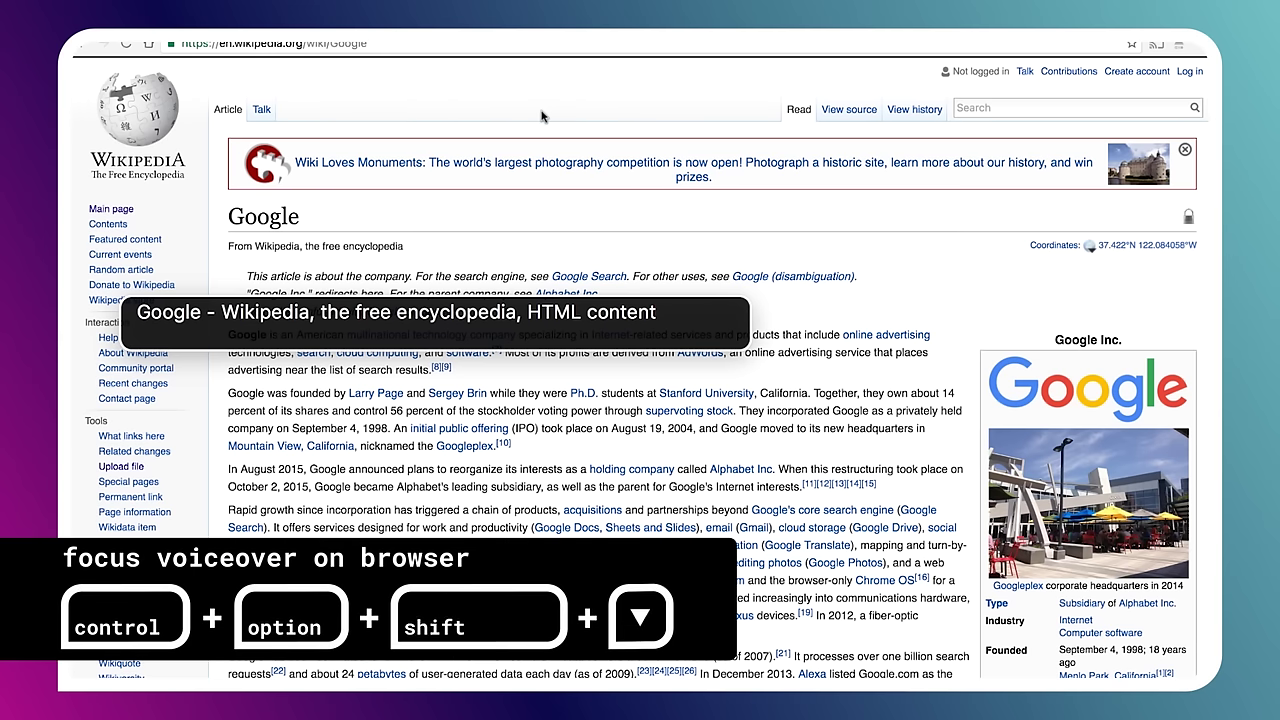
# Interact with the article's HTML content and move the VoiceOver cursor forward to the level 1 heading Google.
pyautogui.hotkey('ctrl', 'alt', 'shift', 'Down')
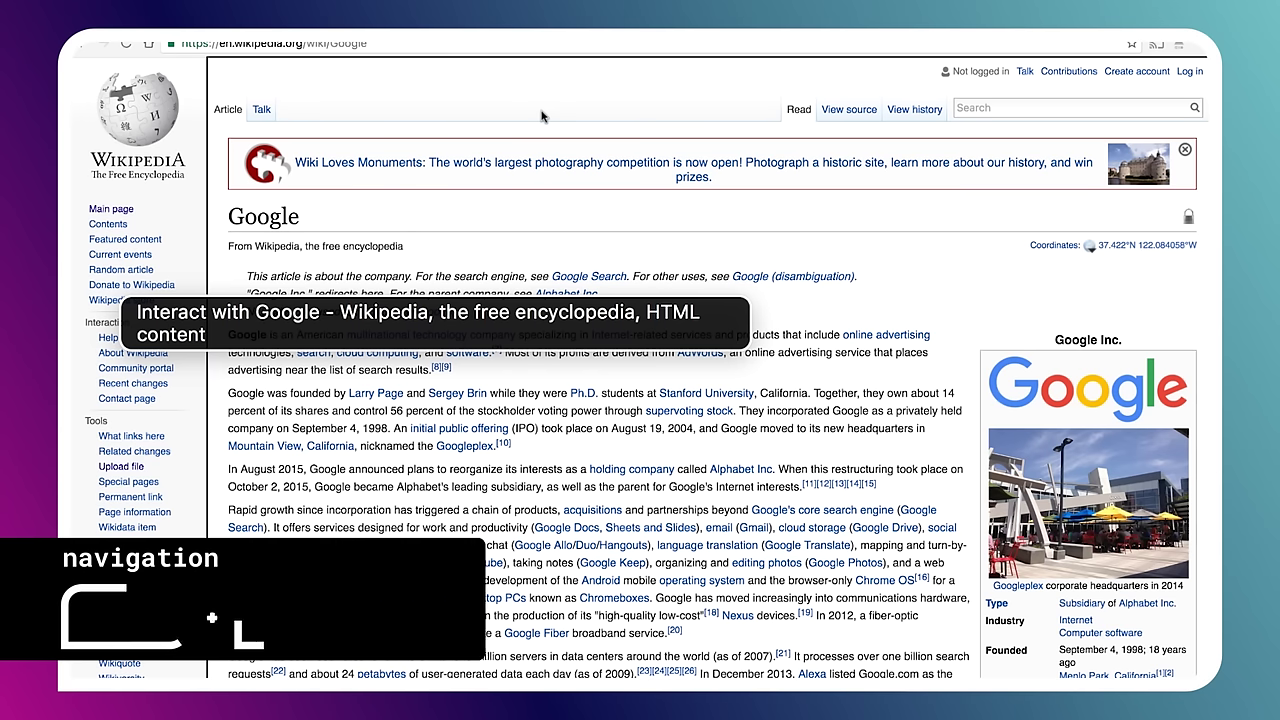
pyautogui.hotkey('ctrl', 'alt', 'Right')
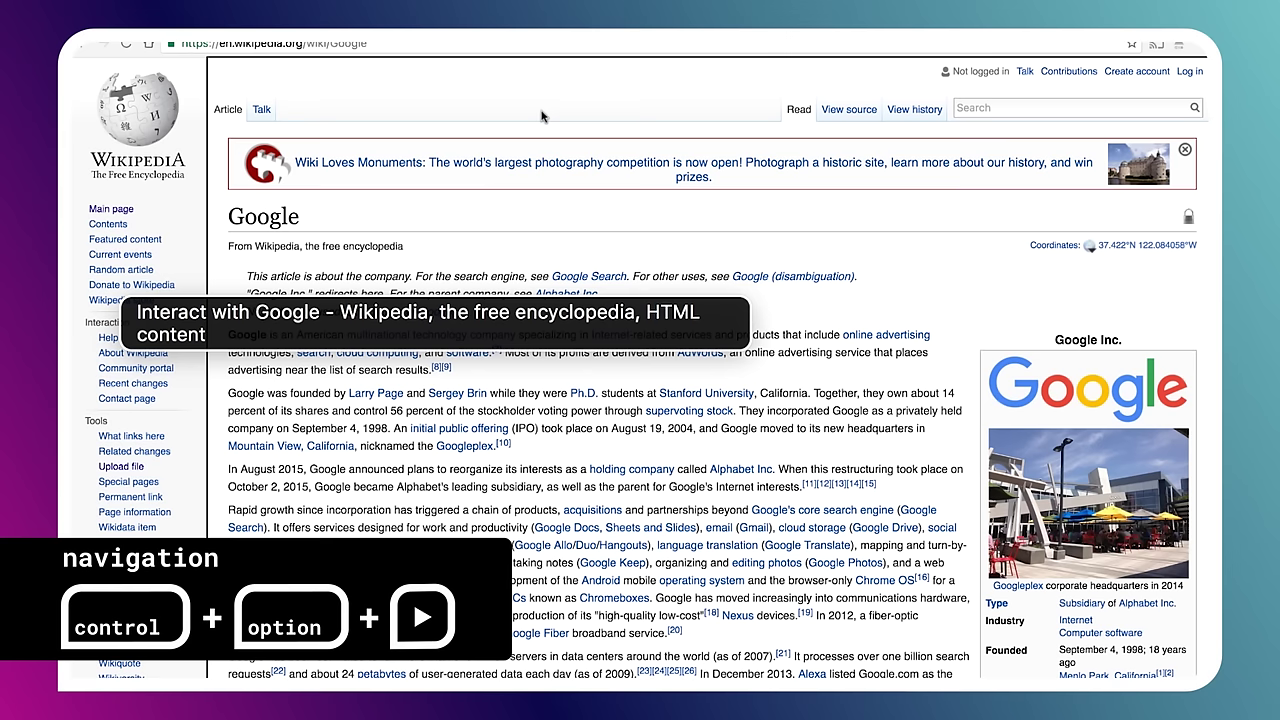
pyautogui.hotkey('ctrl', 'alt', 'Right')
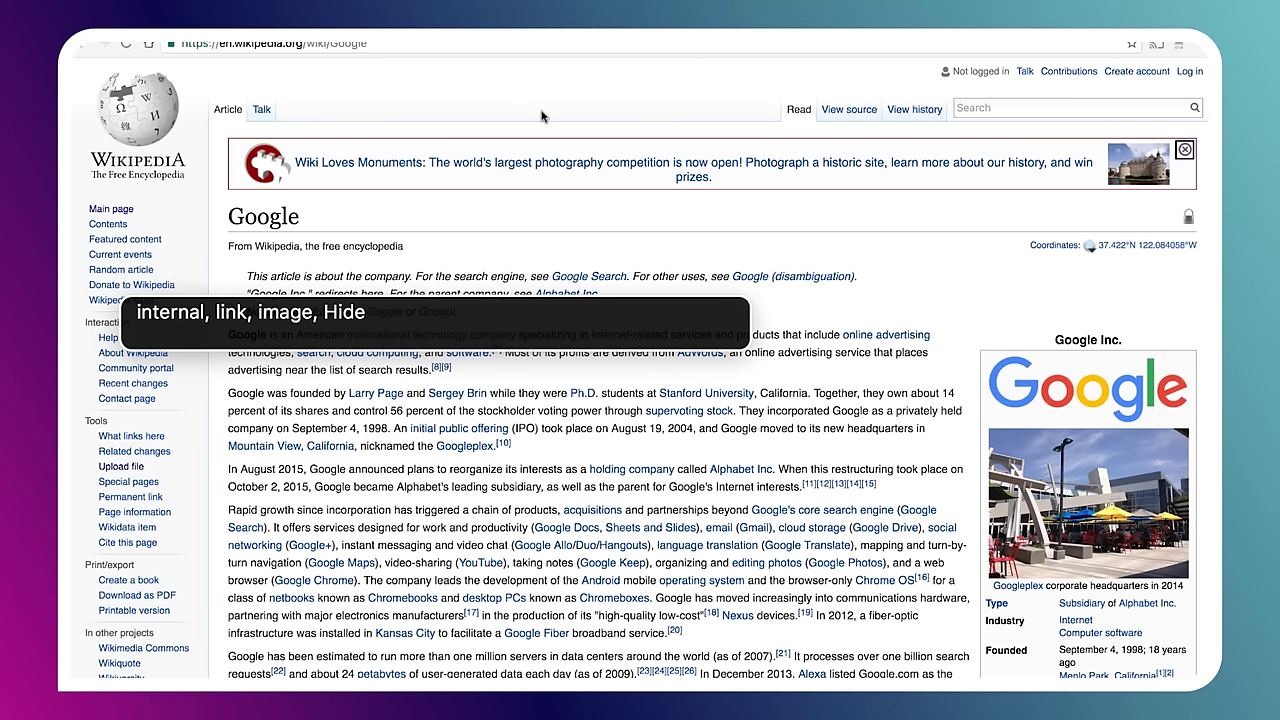
pyautogui.hotkey('ctrl', 'alt', 'Right')
pyautogui.hotkey('ctrl', 'alt', 'Right')
pyautogui.hotkey('ctrl', 'alt', 'Right')
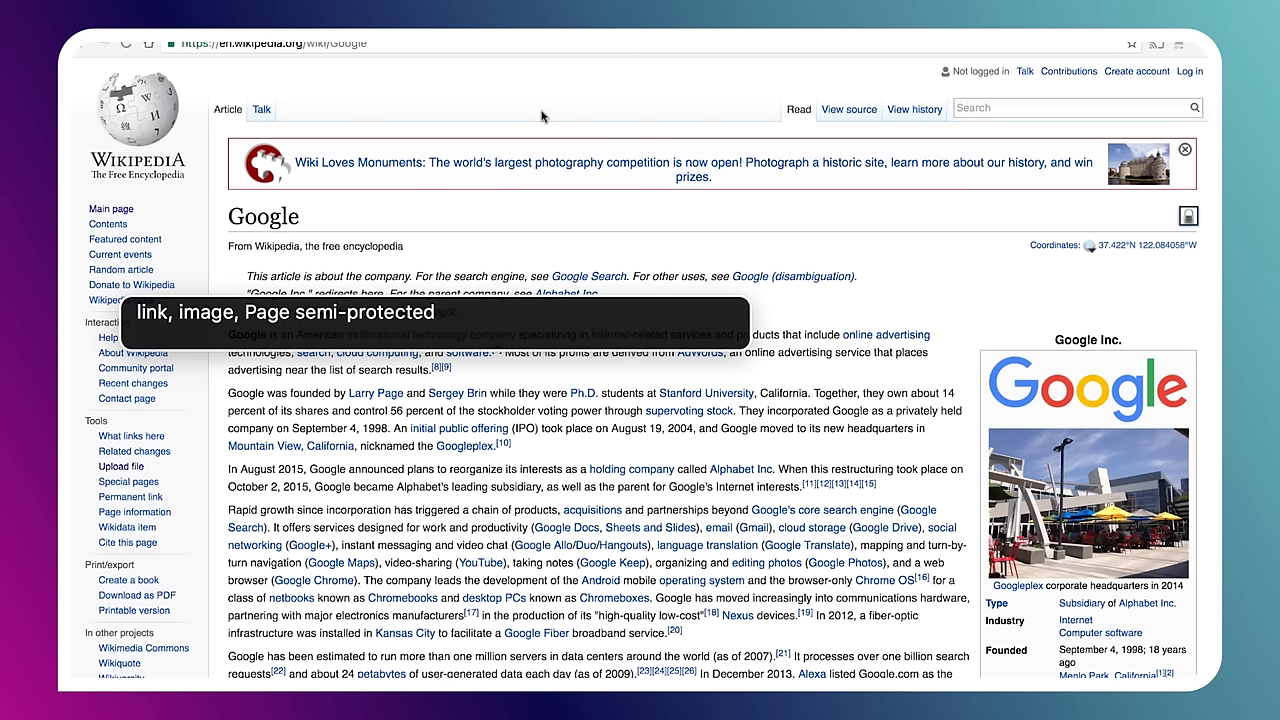
pyautogui.hotkey('ctrl', 'alt', 'Right')
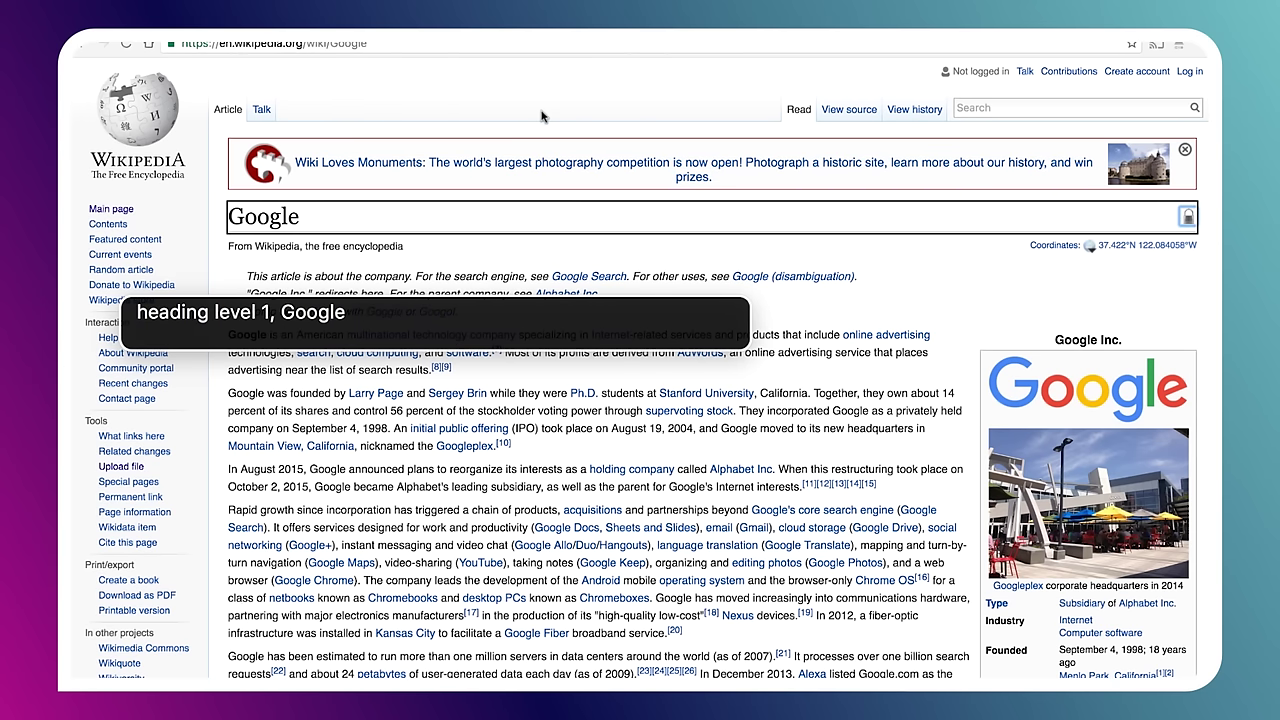